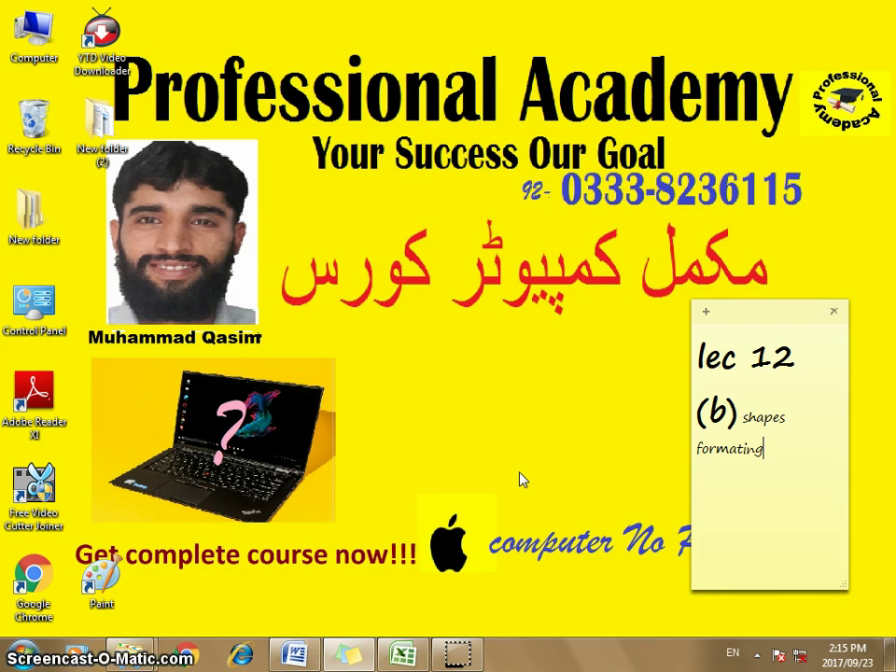
Refresh the desktop from its right-click menu and glance at the sort options.
right_click(544, 384)
click(589, 430)
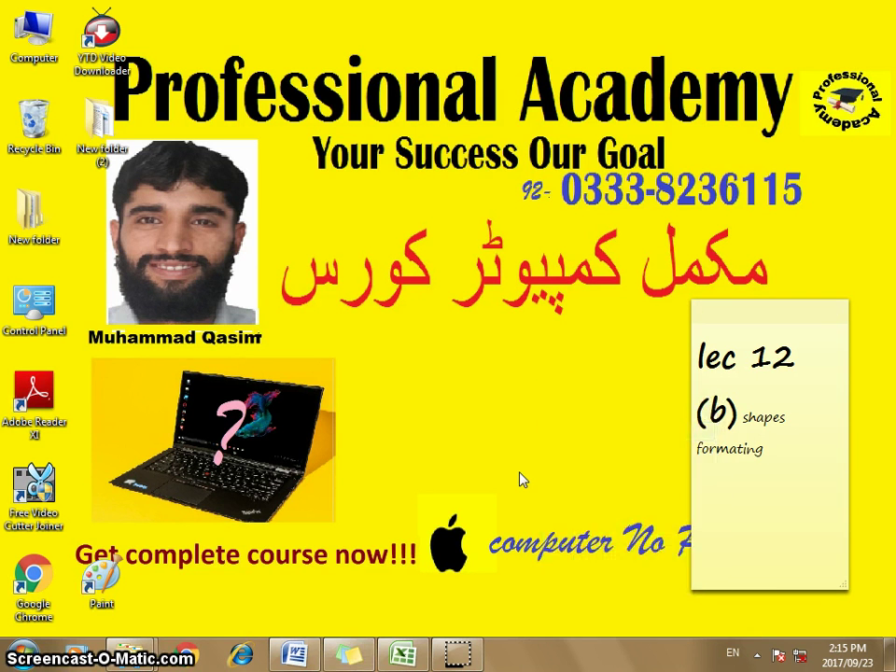
right_click(367, 357)
click(414, 403)
Bring Word back and place the cursor on the blank page after the SmartArt pyramid.
key(alt+Tab)
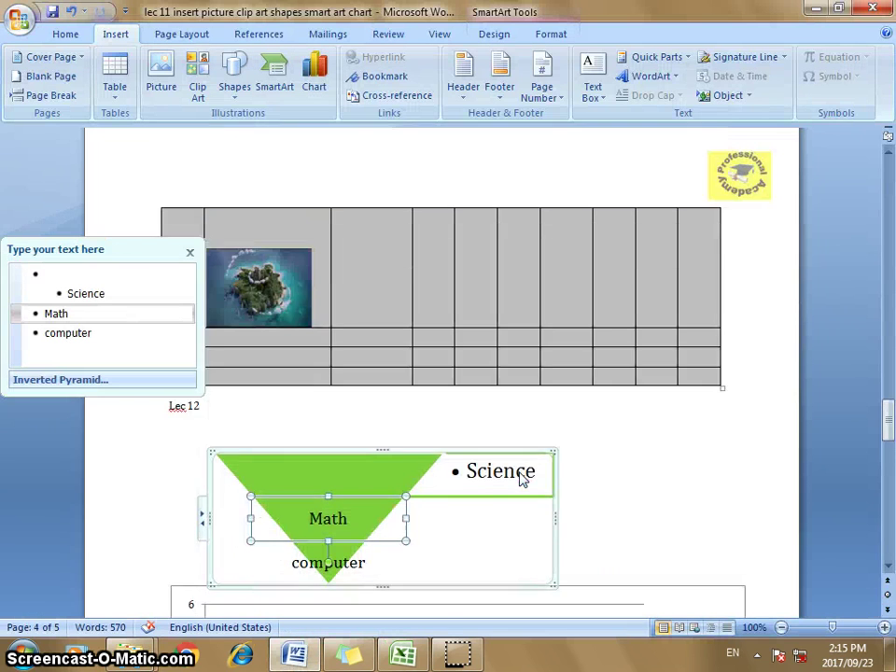
scroll(522, 478, up, 10)
scroll(522, 478, up, 8)
scroll(522, 479, up, 8)
scroll(522, 478, up, 5)
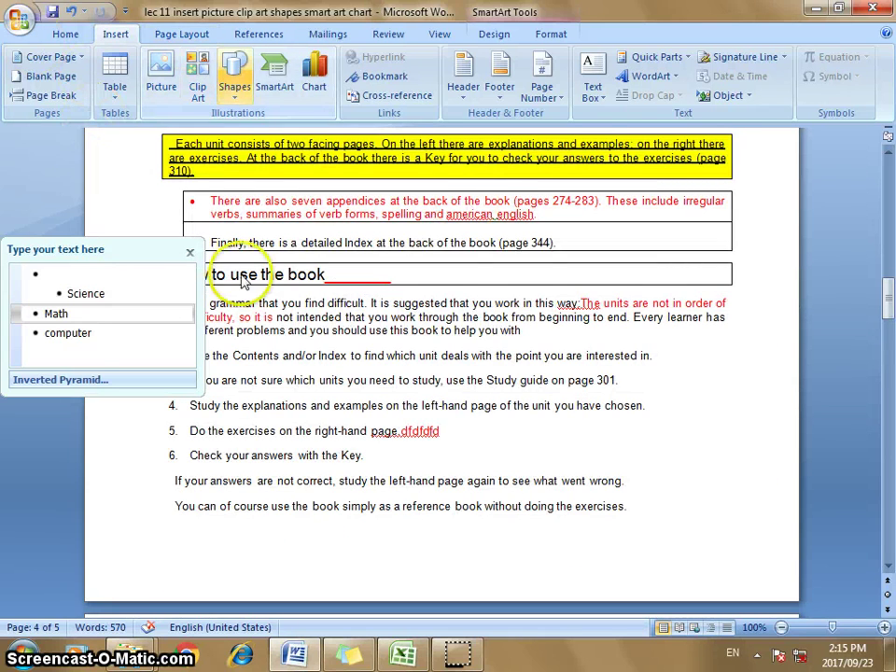
scroll(304, 597, down, 3)
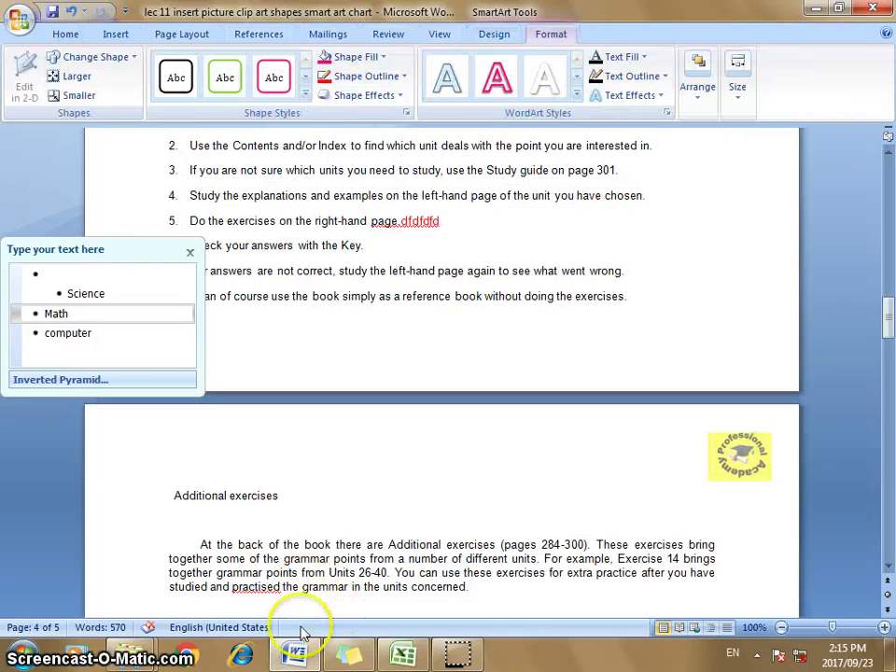
scroll(301, 636, down, 5)
scroll(298, 644, down, 6)
scroll(298, 644, down, 6)
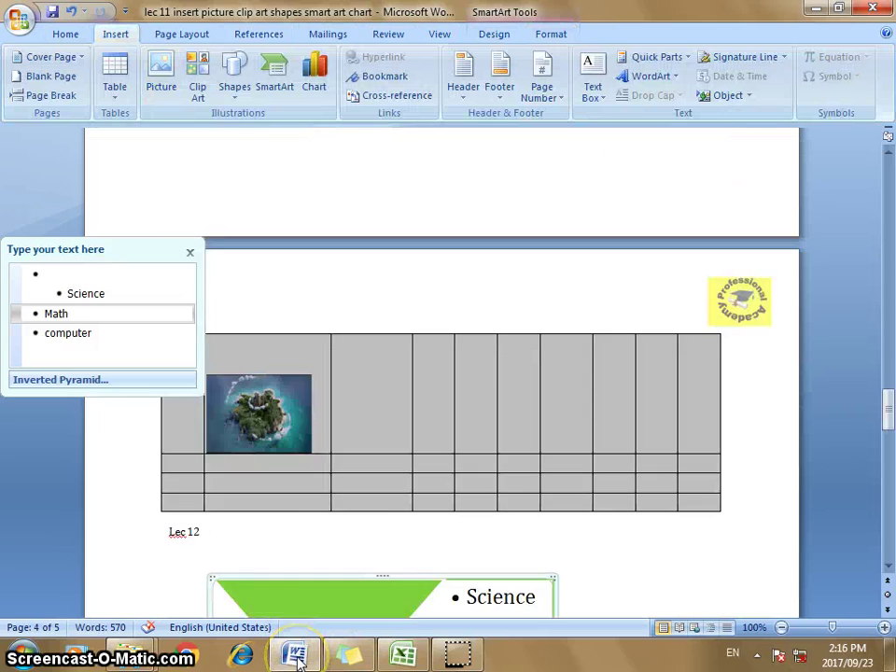
scroll(299, 654, down, 5)
scroll(851, 186, down, 5)
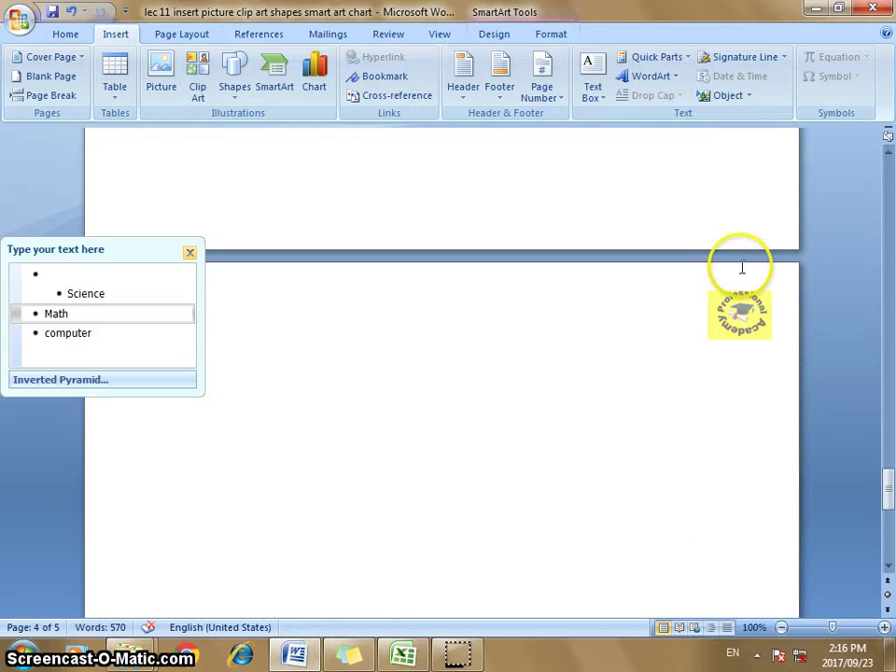
click(190, 252)
click(676, 347)
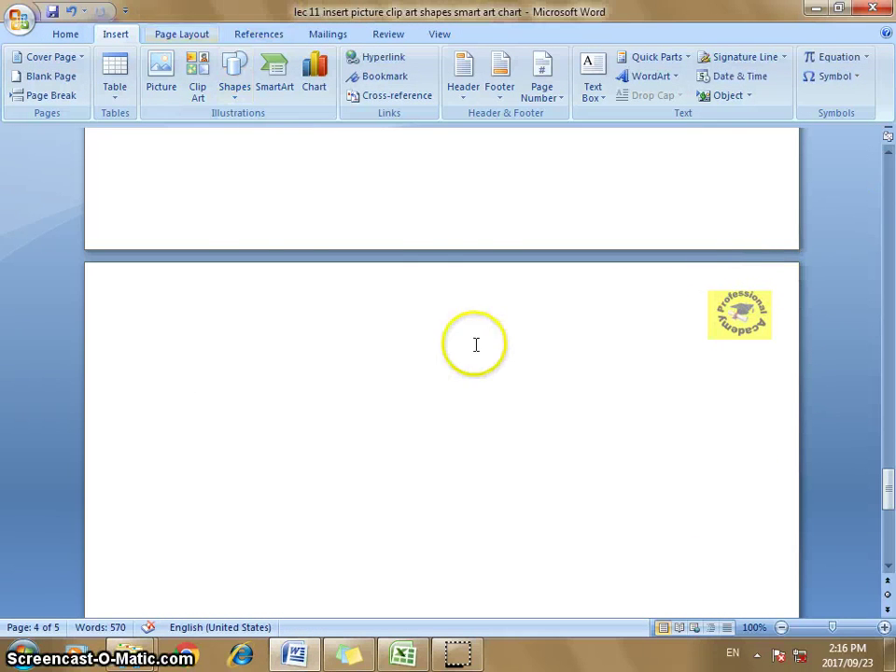
Draw a 4.06 by 4.37 inch smiley face on page 5 and nudge it into place.
click(234, 80)
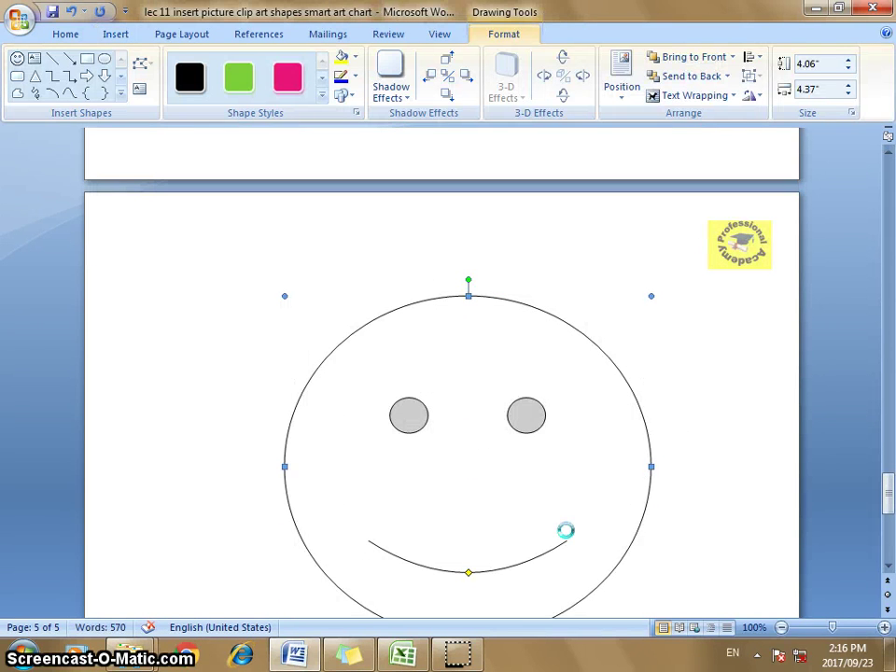
drag(567, 535, 566, 532)
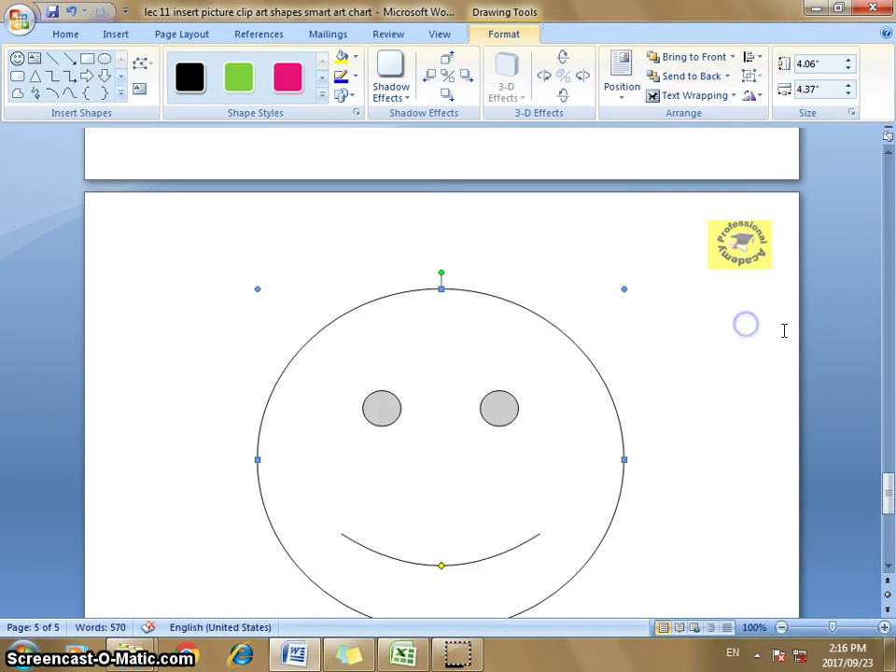
click(697, 364)
drag(700, 410, 699, 420)
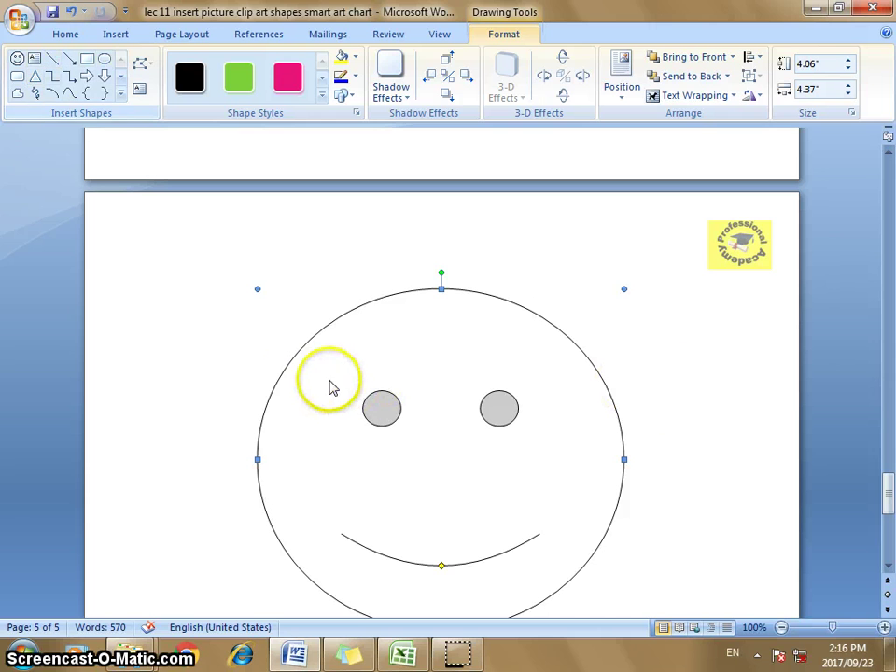
Add a text box over the smiley's mouth reading 'Professional Academy', widened to fit one line.
click(296, 336)
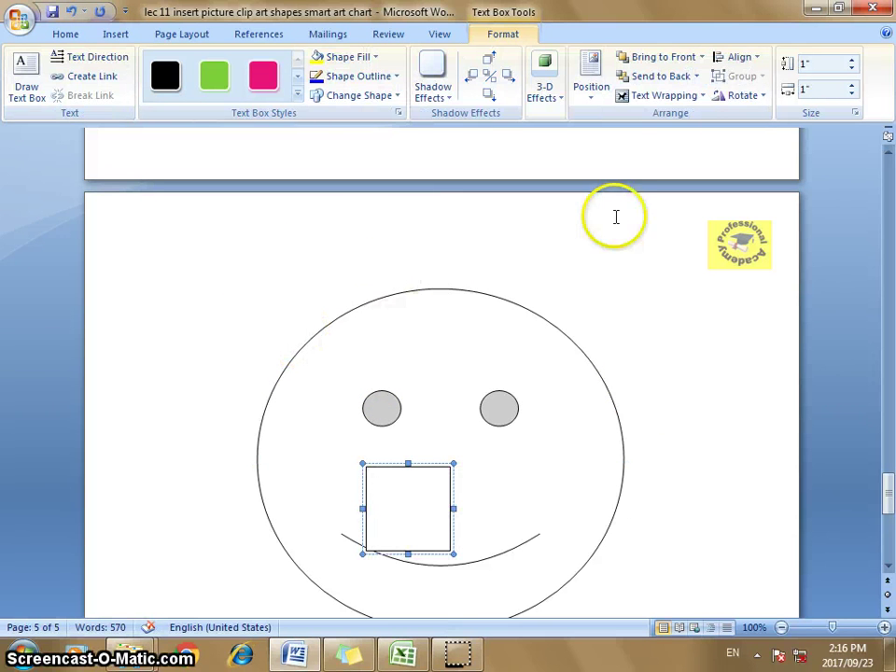
text(Profe)
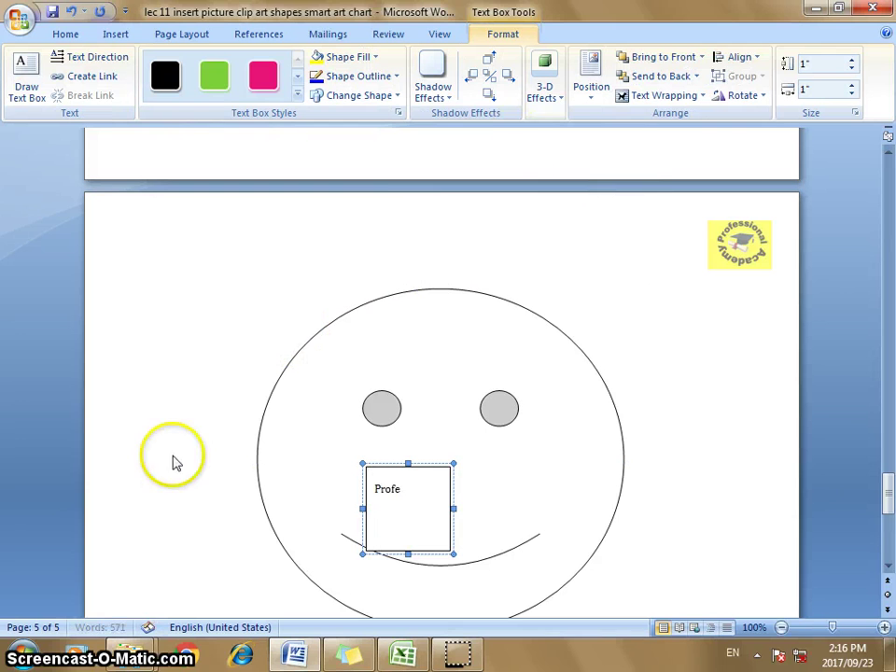
text(ssional )
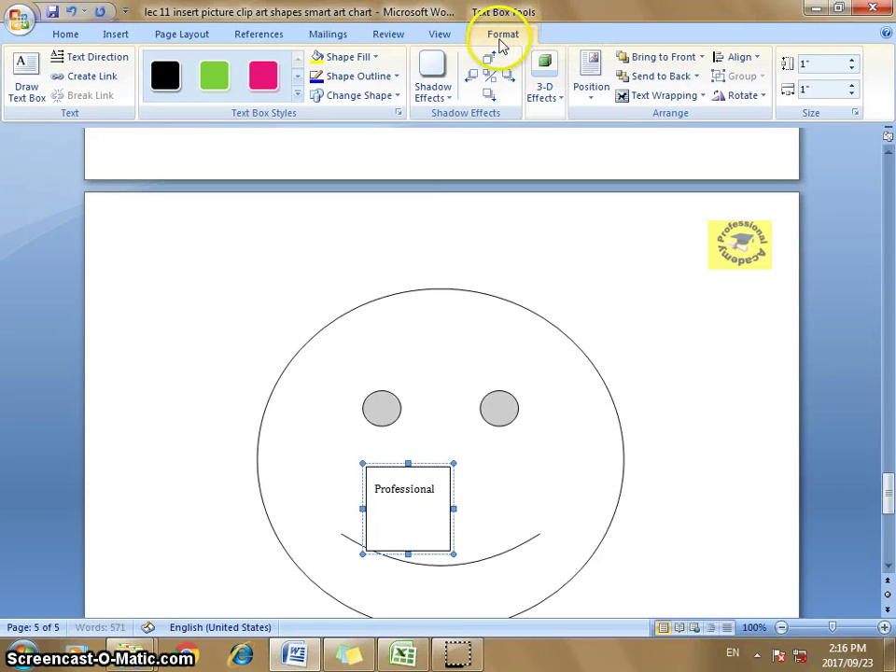
text(Academy)
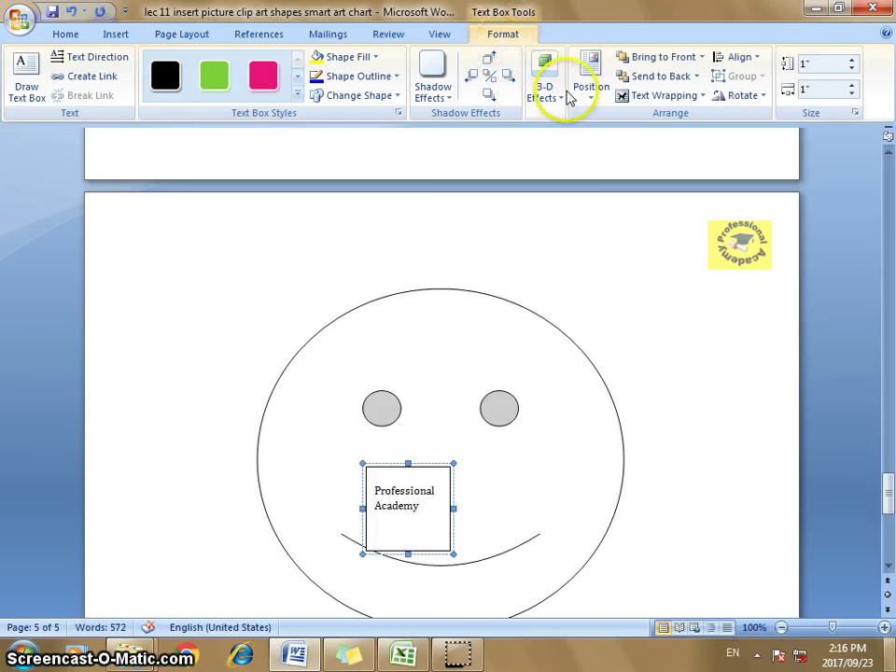
drag(454, 509, 515, 509)
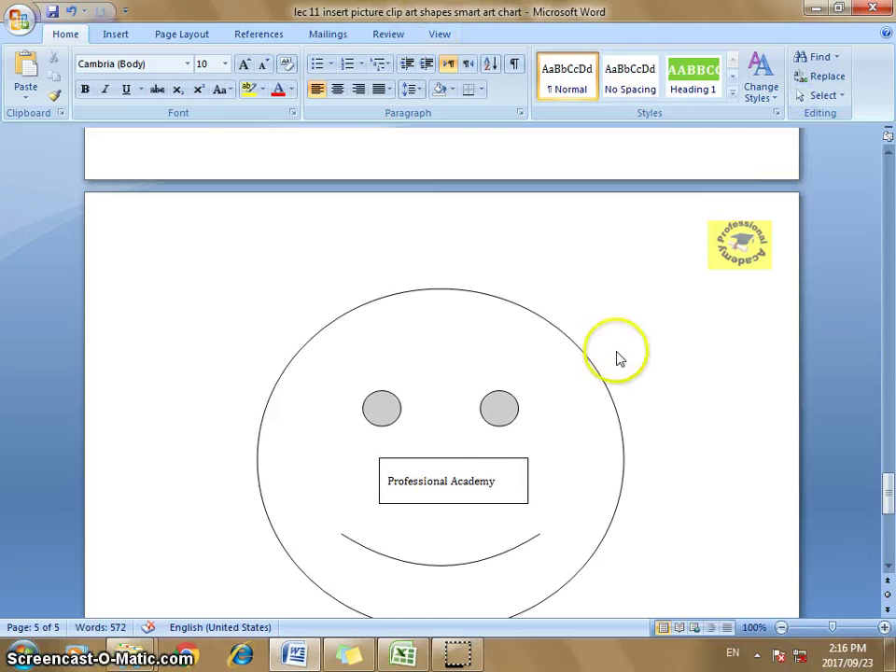
Try shape styles on the smiley face, settling on a yellow fill.
click(460, 326)
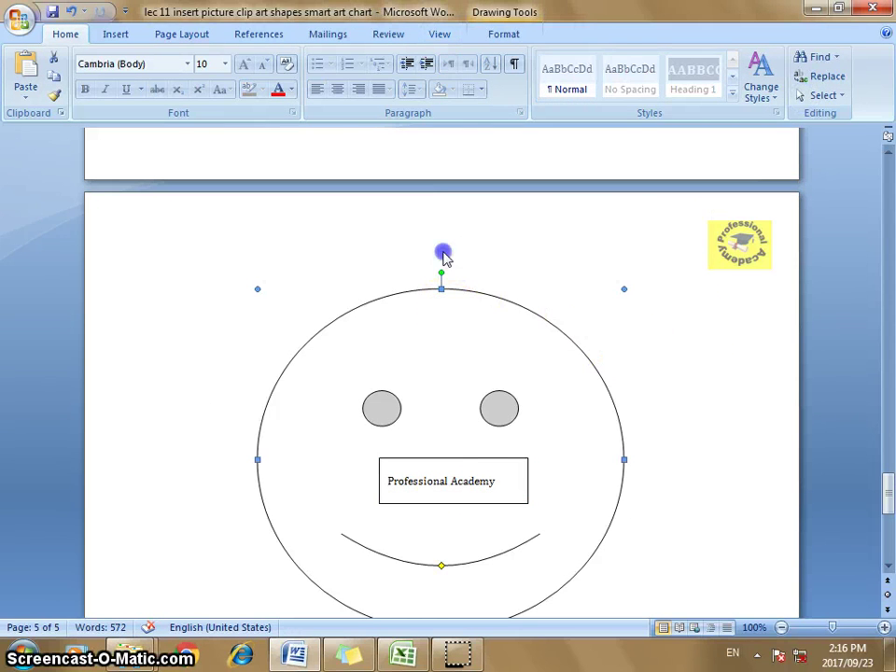
key(alt+n)
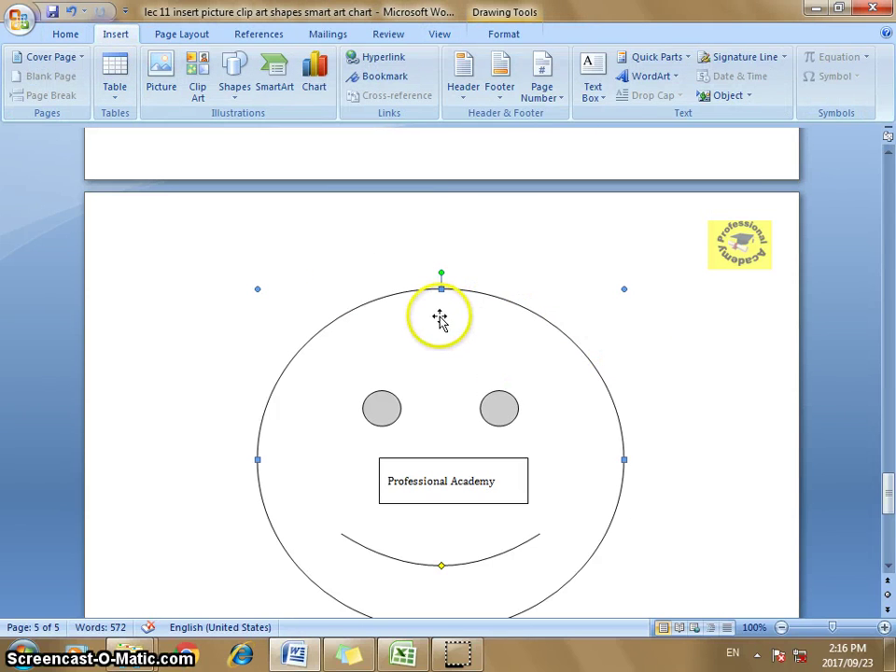
click(500, 36)
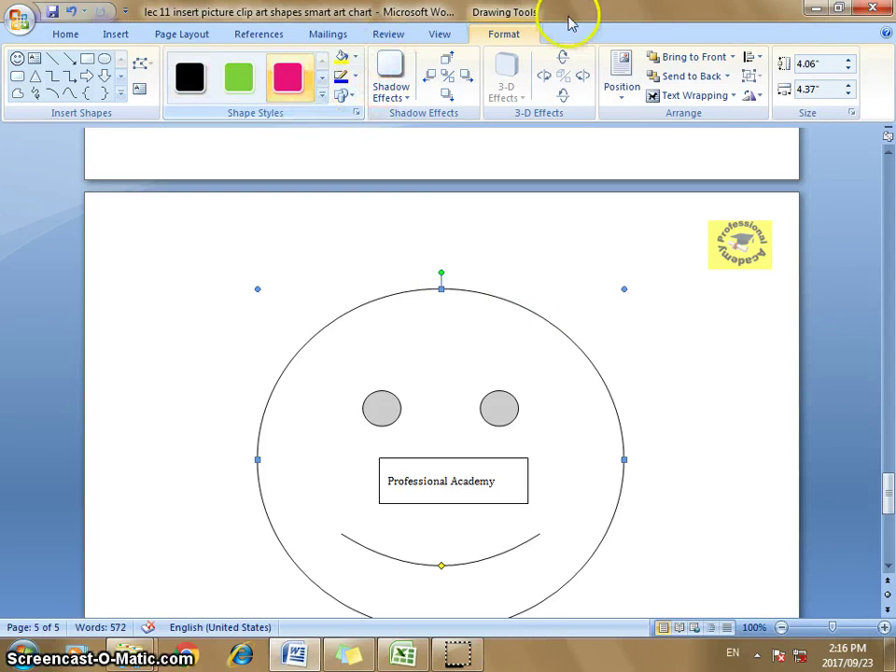
click(239, 76)
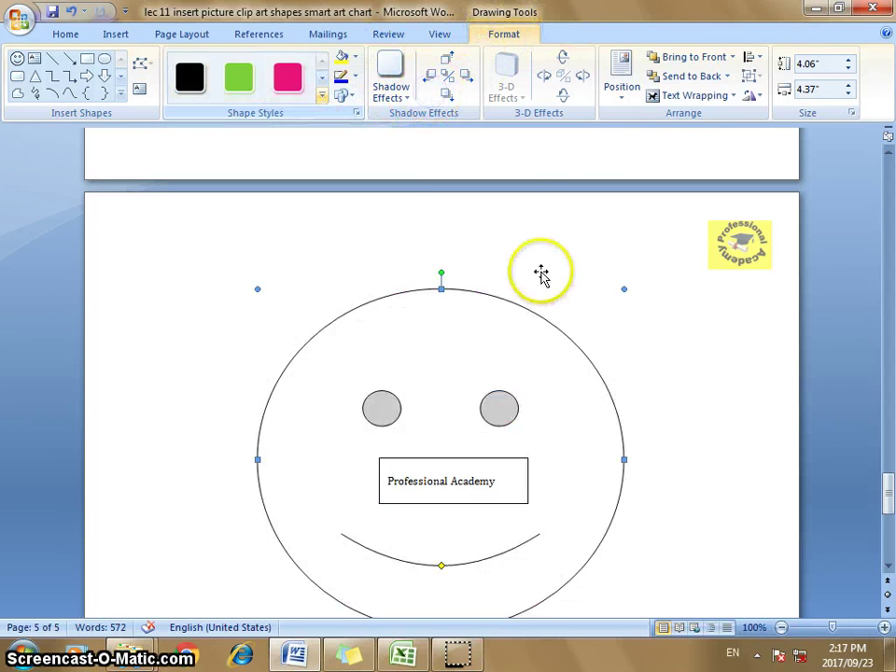
click(322, 94)
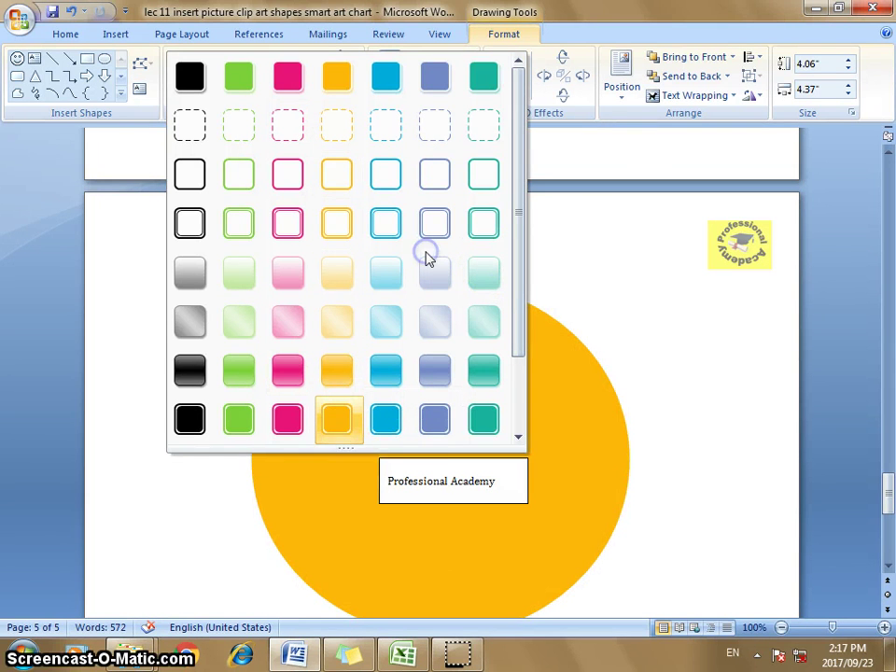
key(Up)
key(Up)
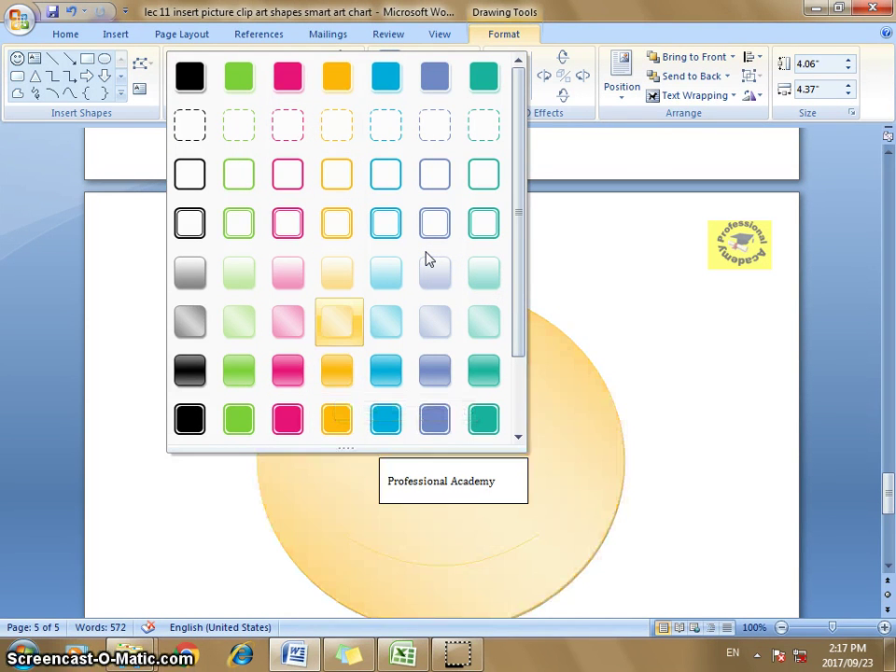
key(Down)
key(Down)
key(Return)
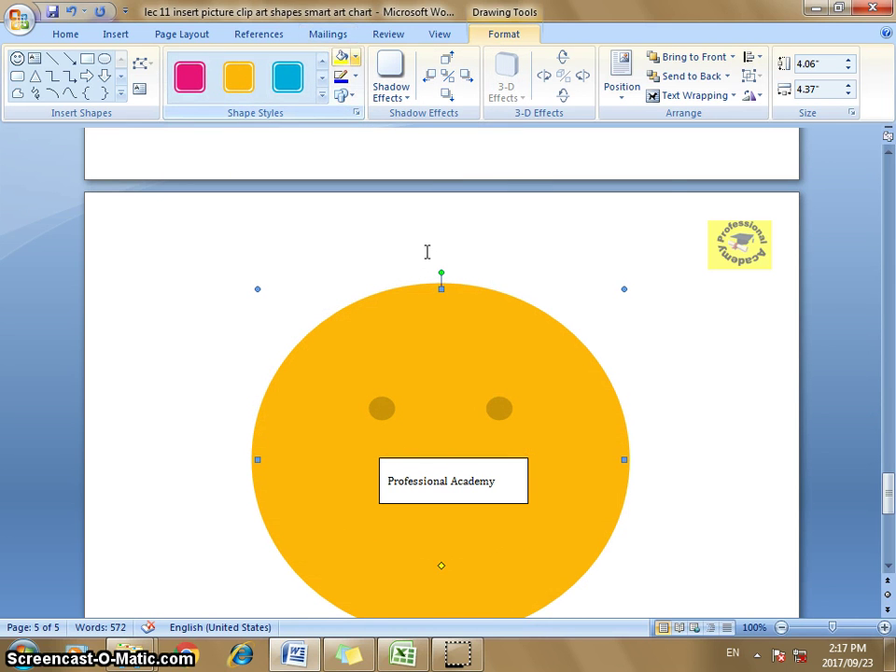
key(ctrl+z)
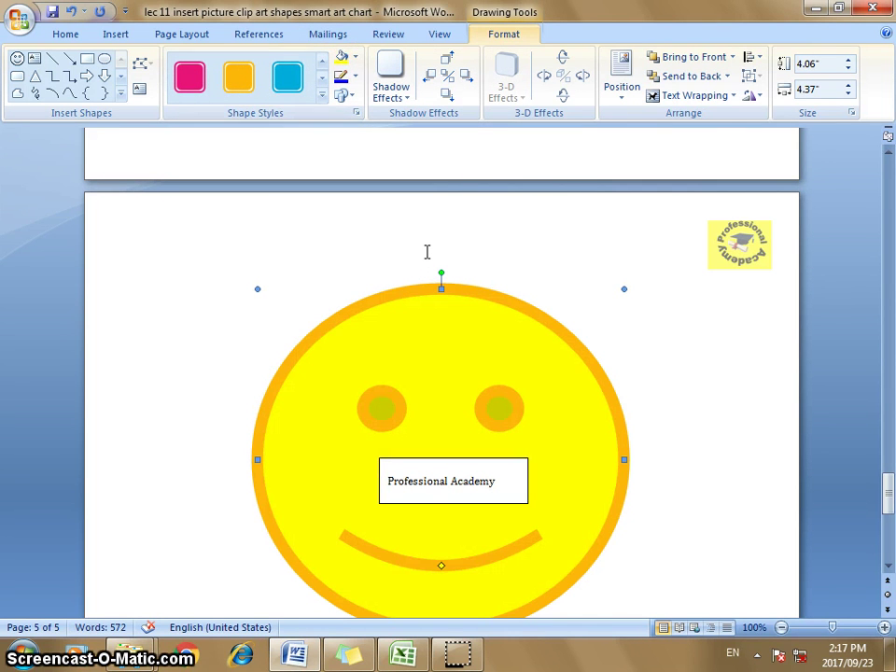
Give the smiley a black outline.
key(Down)
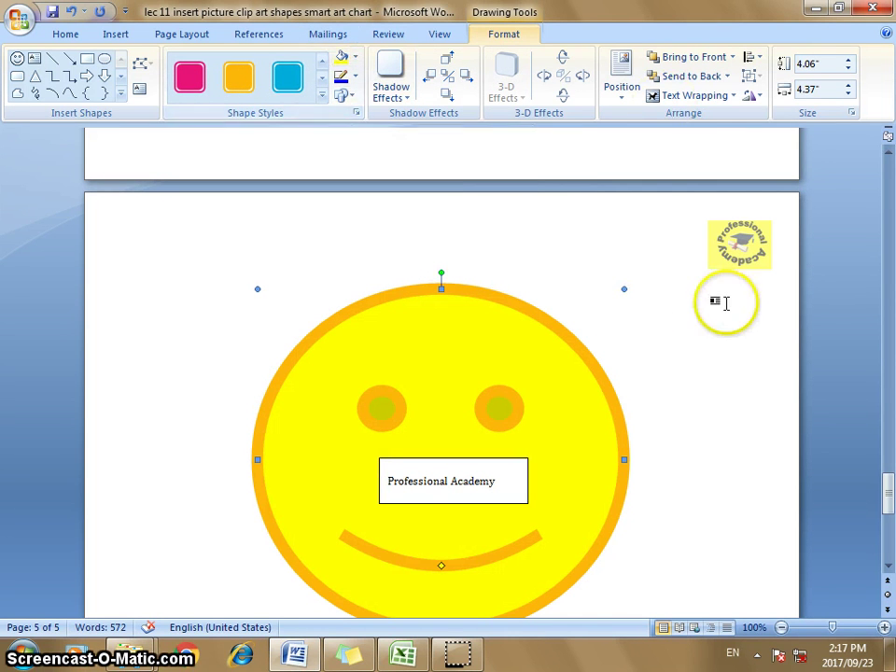
key(Down)
key(Down)
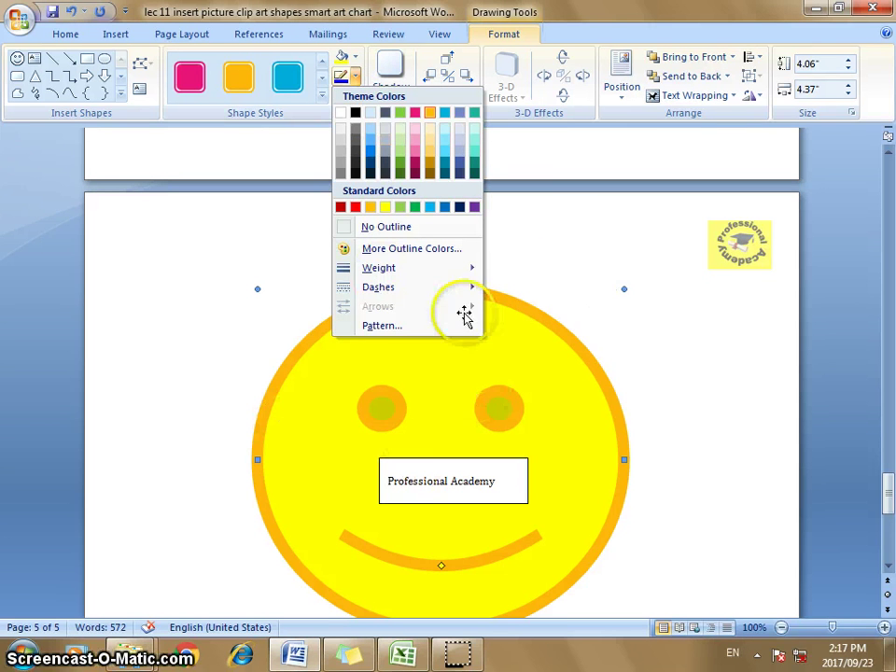
key(Left)
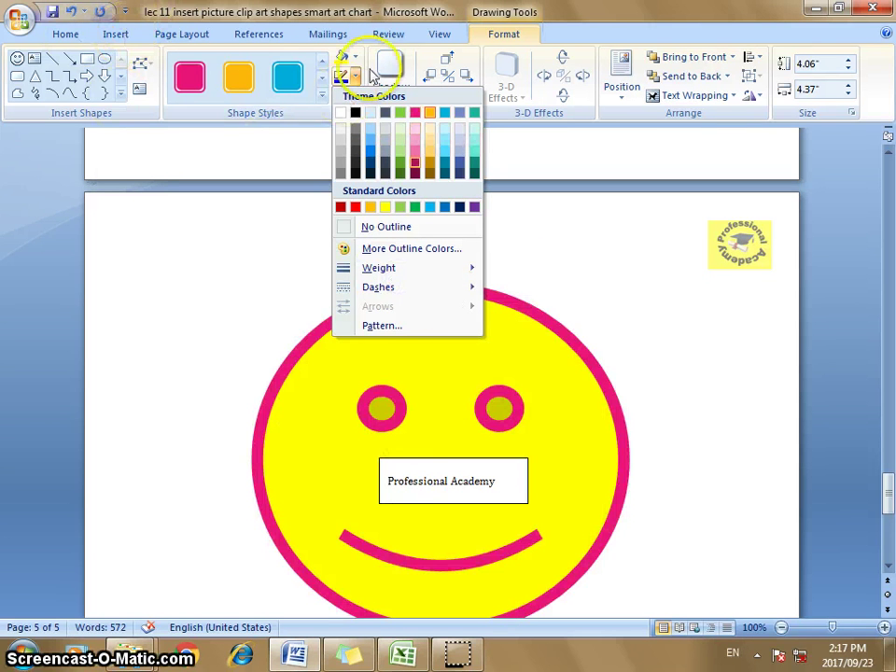
key(Down)
key(Down)
key(Down)
key(Right)
key(Left)
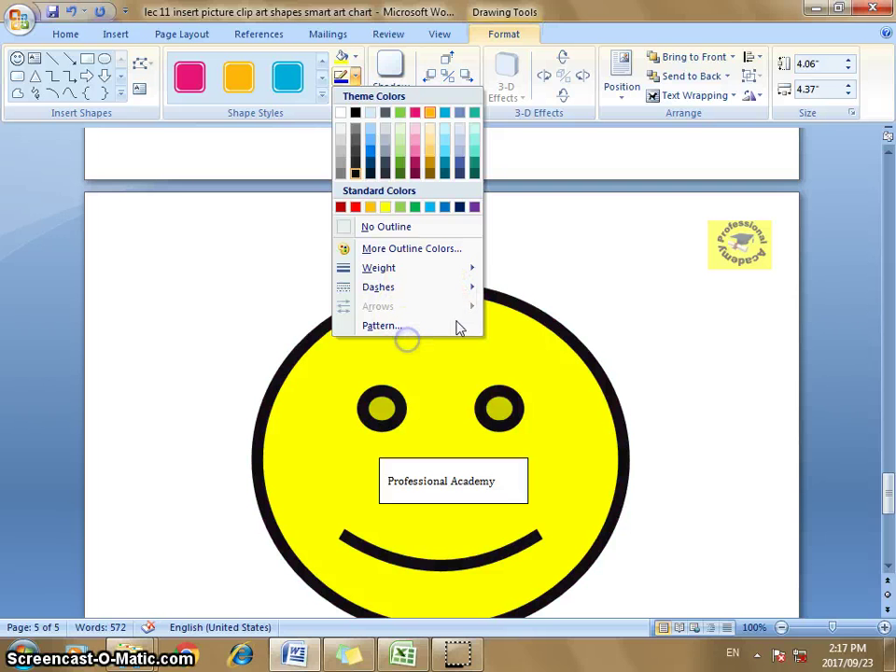
click(592, 484)
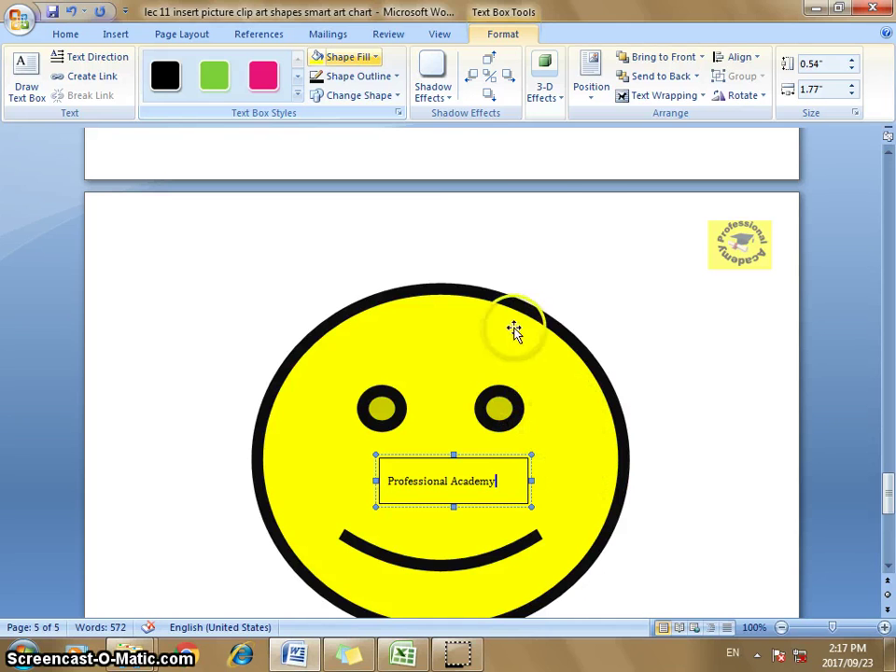
Set the Professional Academy text box to No Outline so only its words show.
click(722, 136)
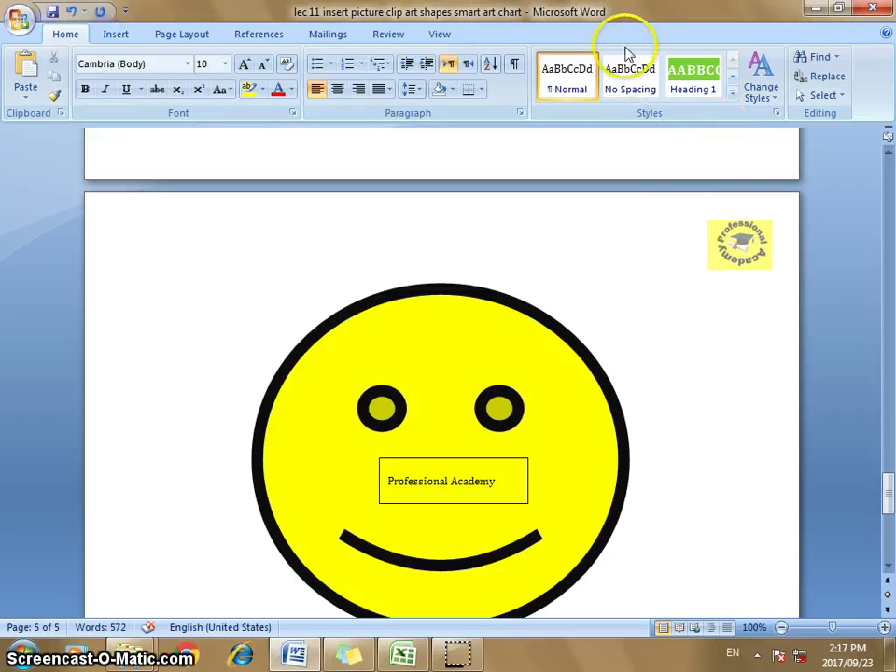
key(ctrl+z)
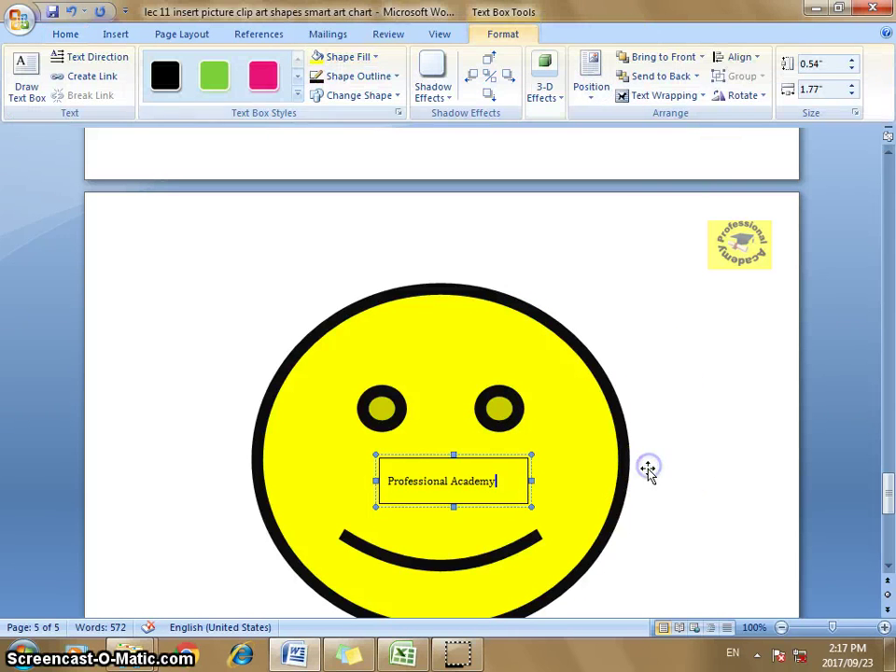
click(359, 76)
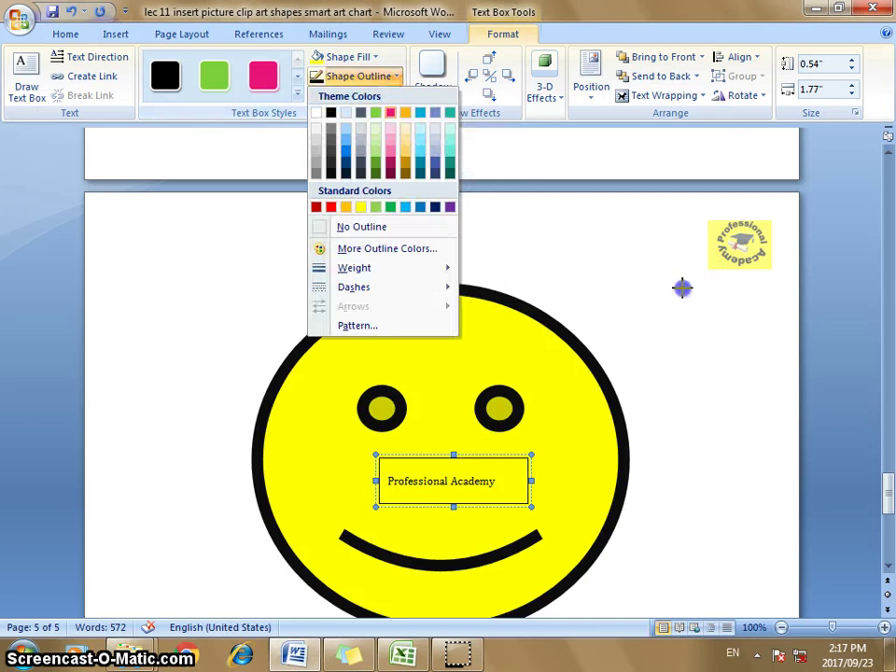
click(681, 487)
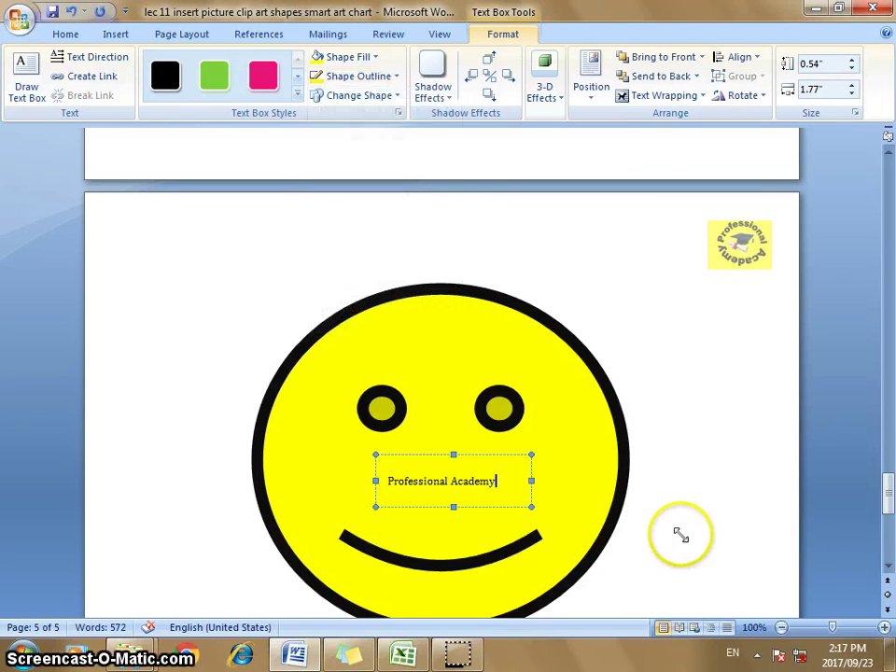
click(654, 527)
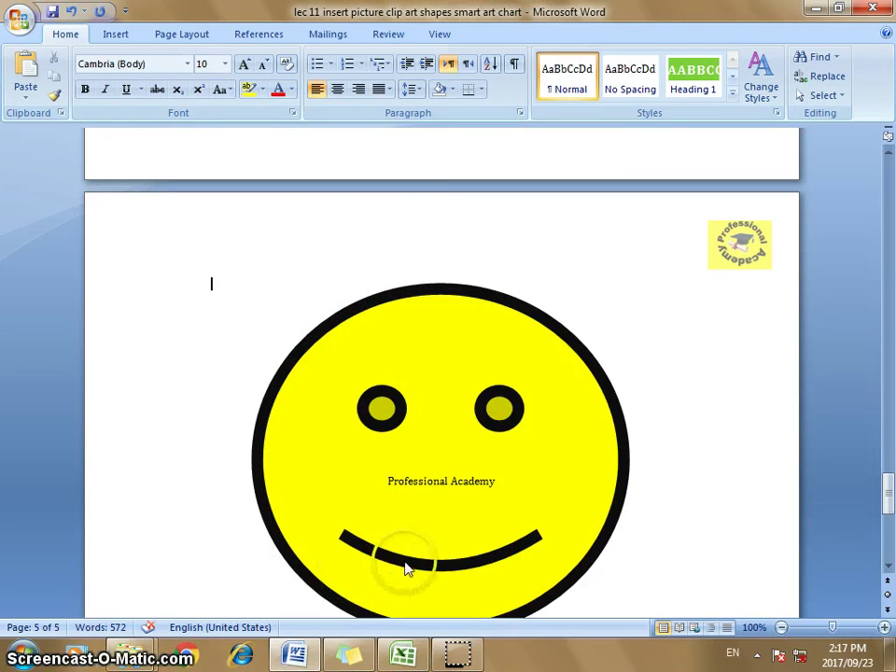
Turn on a grey drop shadow for the smiley with Shadow On/Off.
double_click(455, 546)
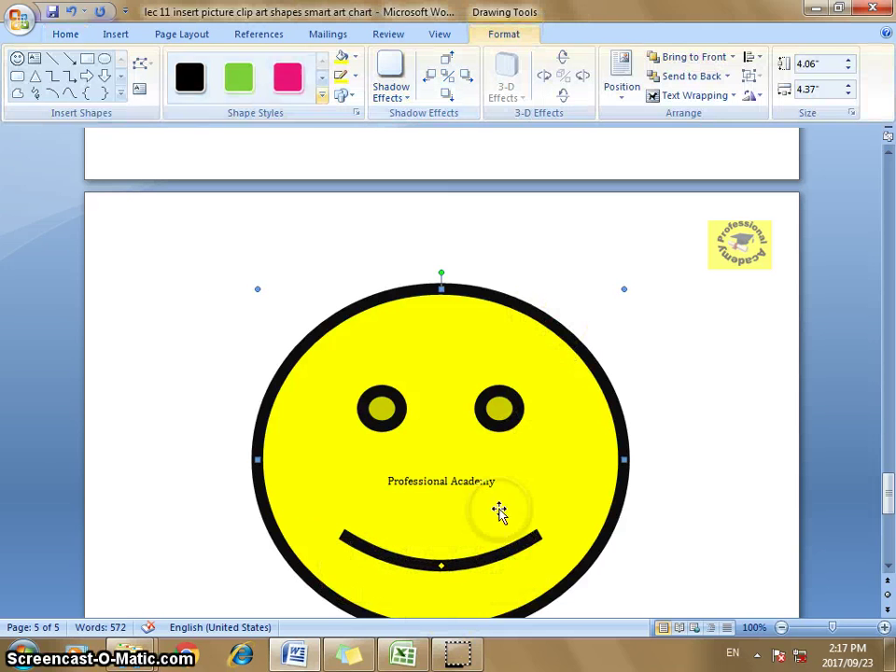
key(alt+j)
key(d)
key(e)
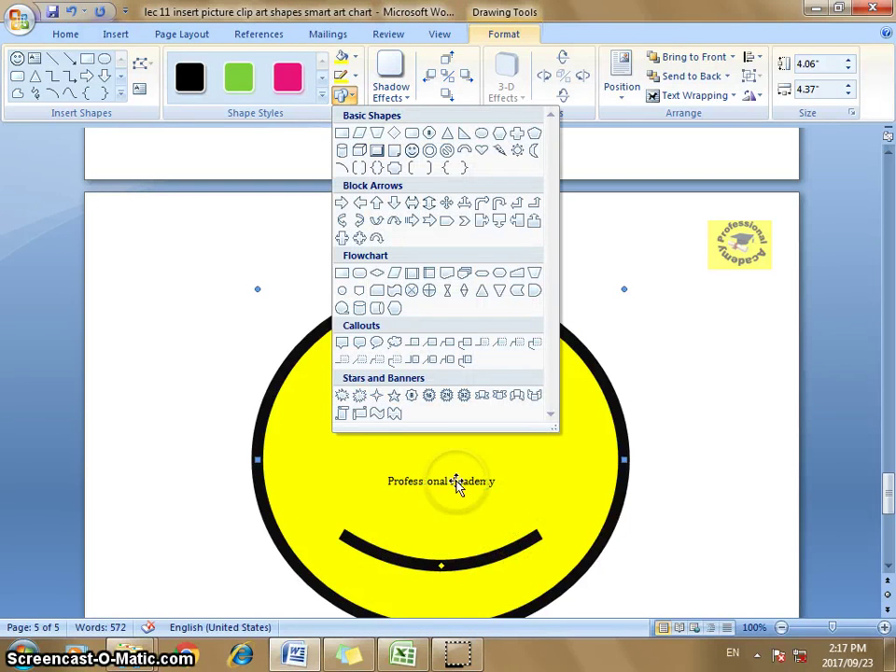
click(369, 432)
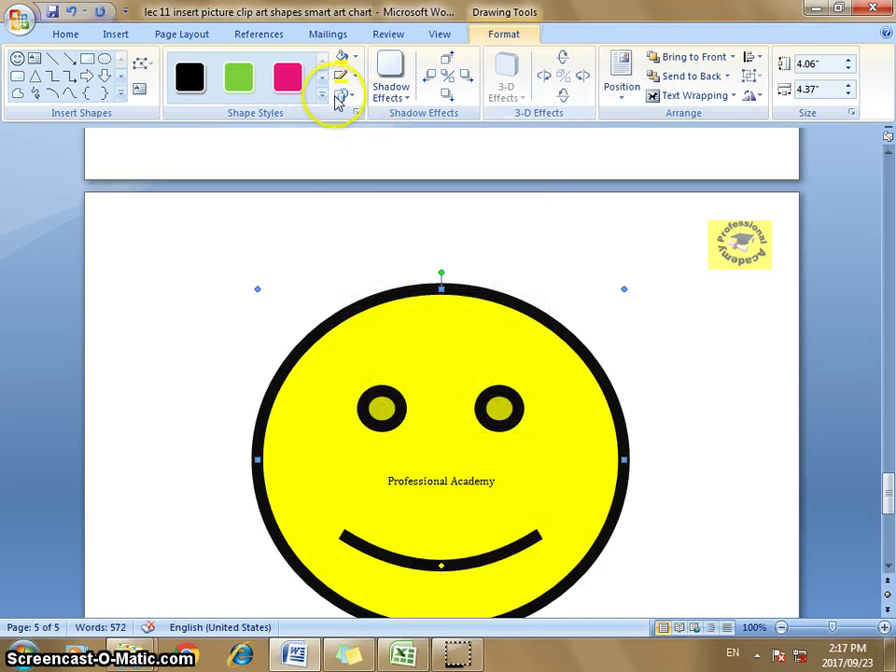
click(448, 74)
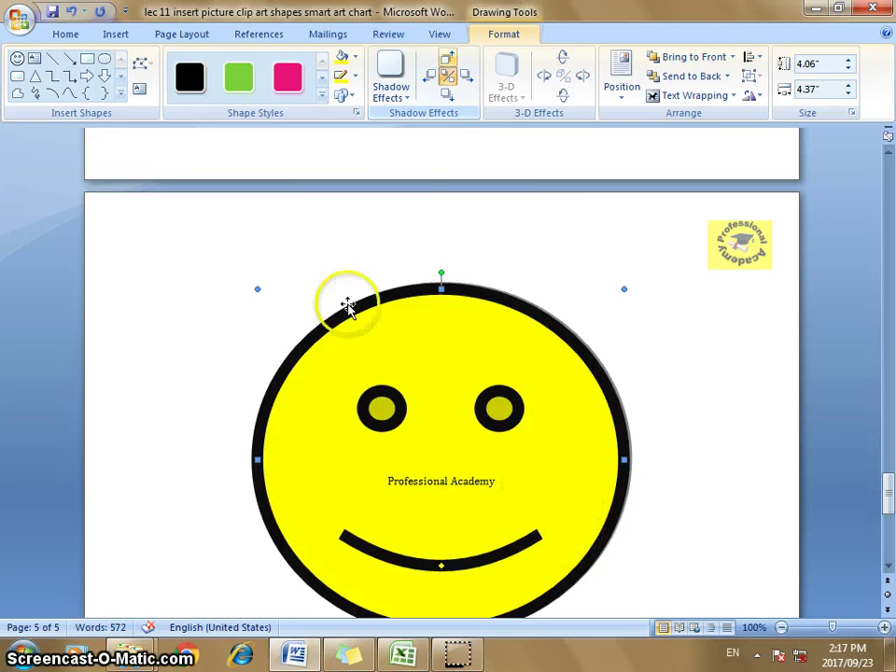
Nudge the smiley's shadow up so a grey crescent shows above the face.
click(448, 58)
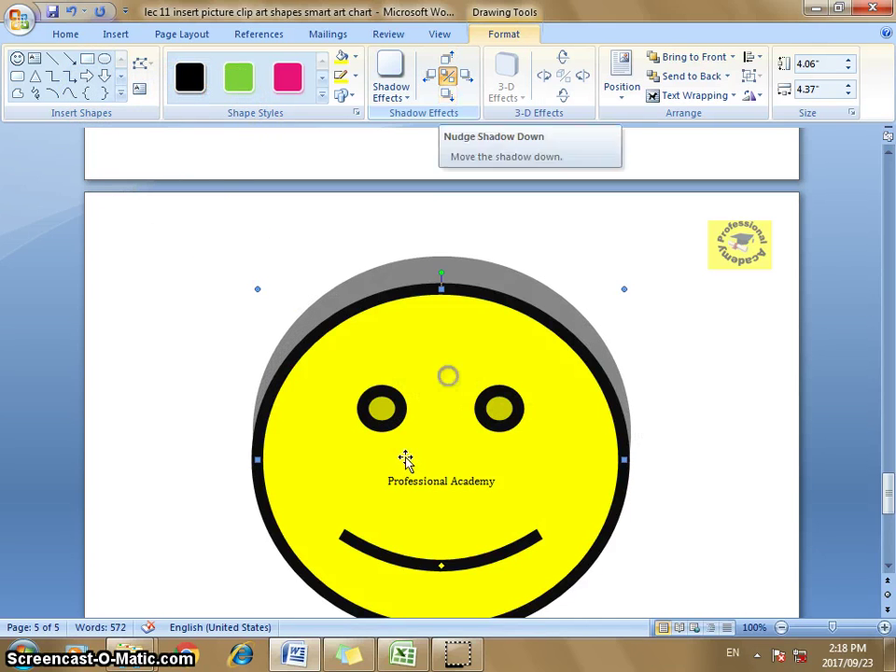
click(381, 596)
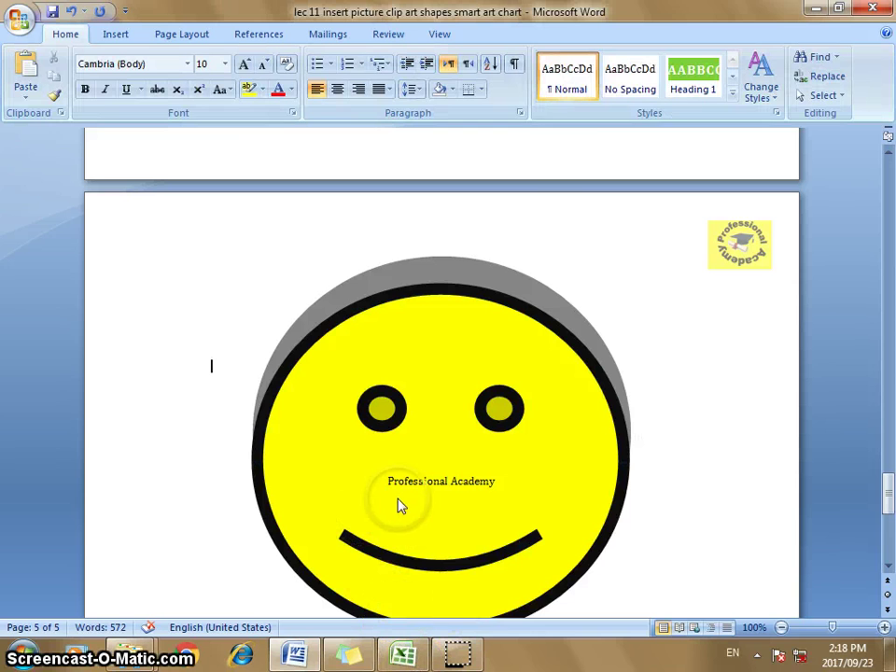
click(684, 192)
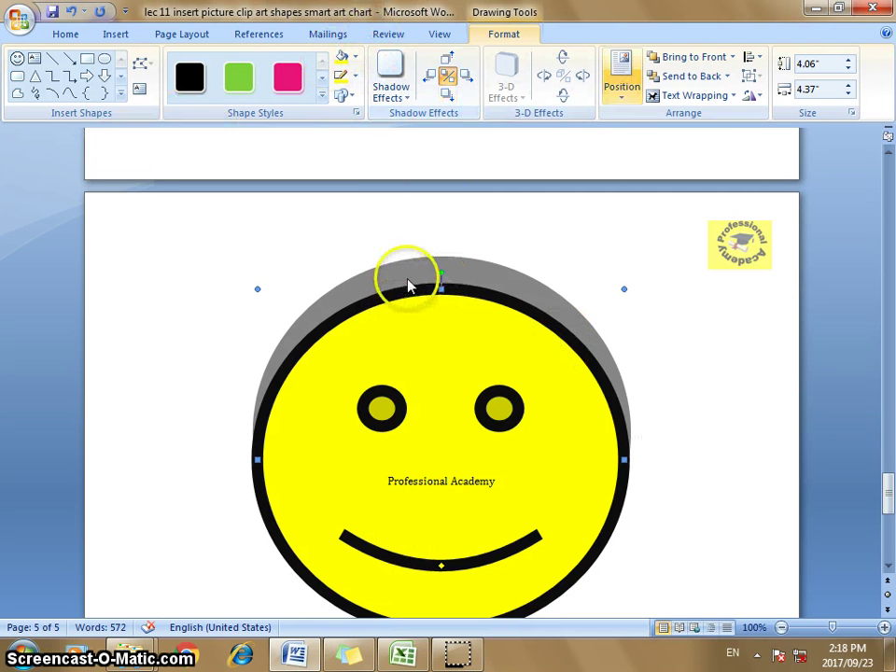
Set the smiley's text wrapping to Behind Text.
click(622, 80)
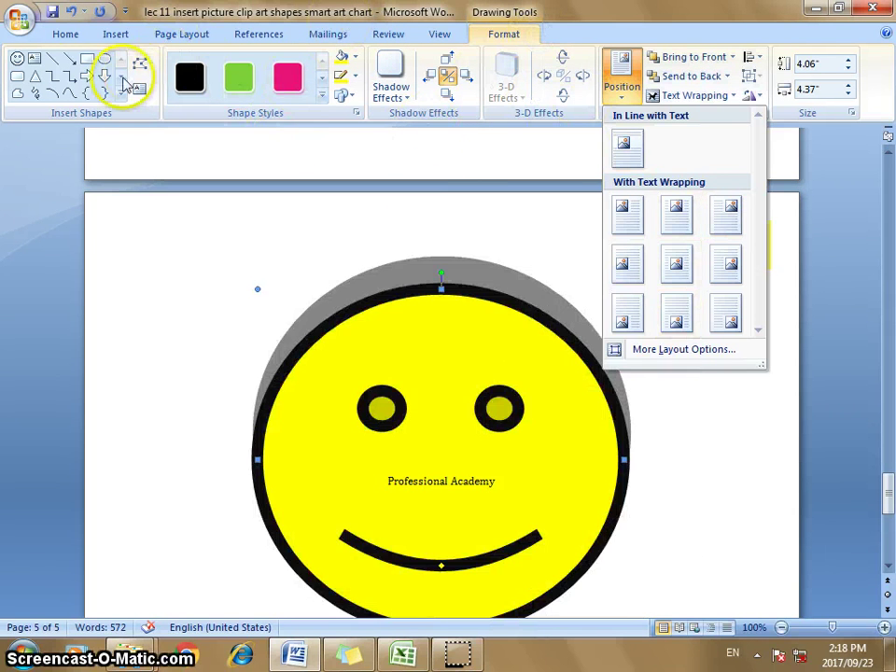
click(127, 84)
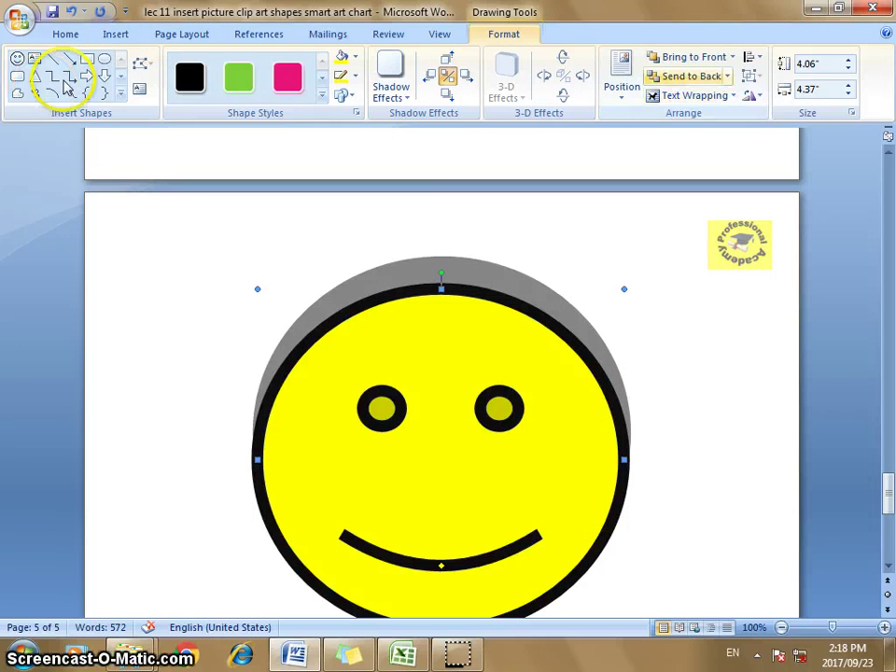
click(695, 95)
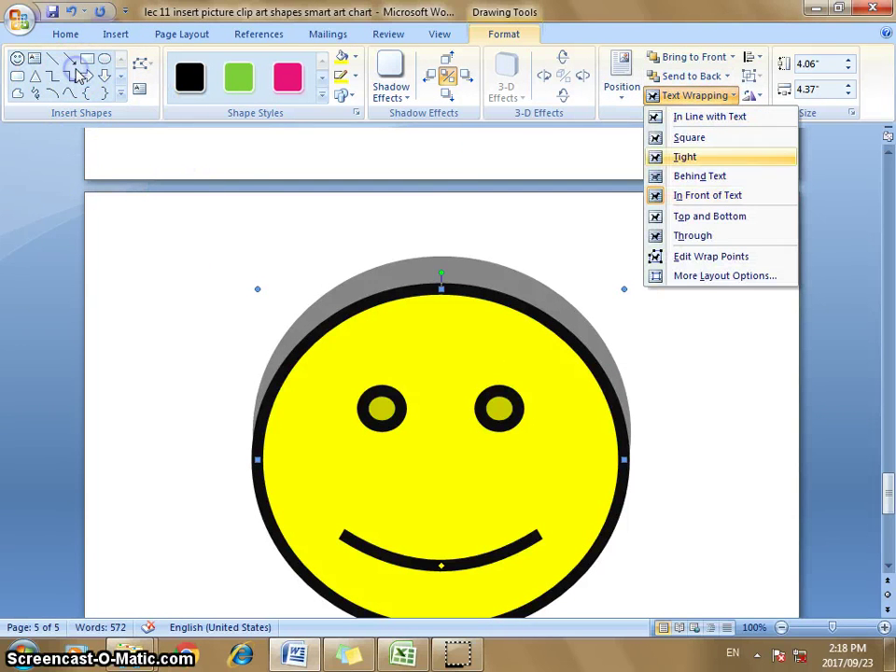
click(700, 176)
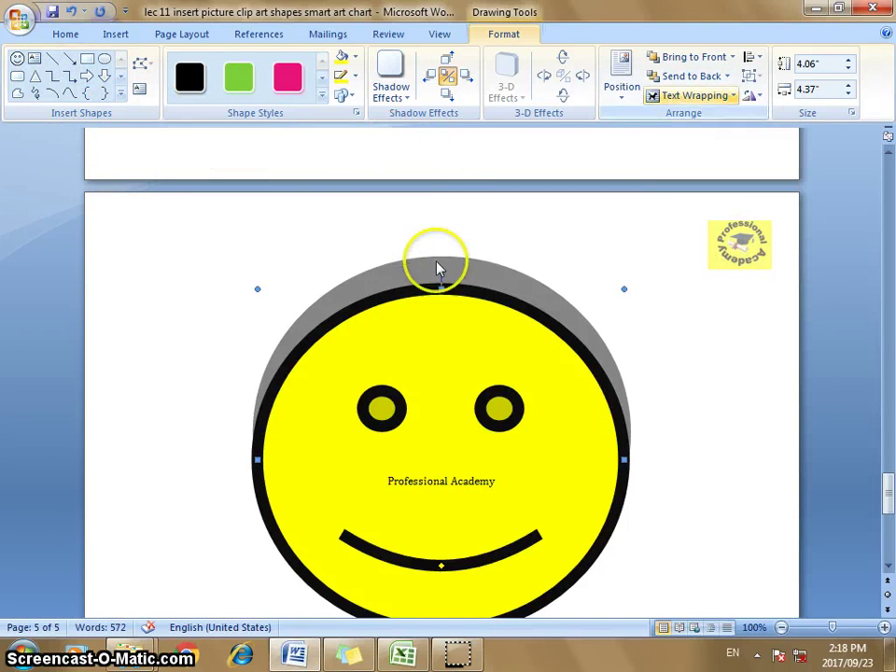
Align the smiley to the vertical middle of the page.
click(696, 95)
click(750, 57)
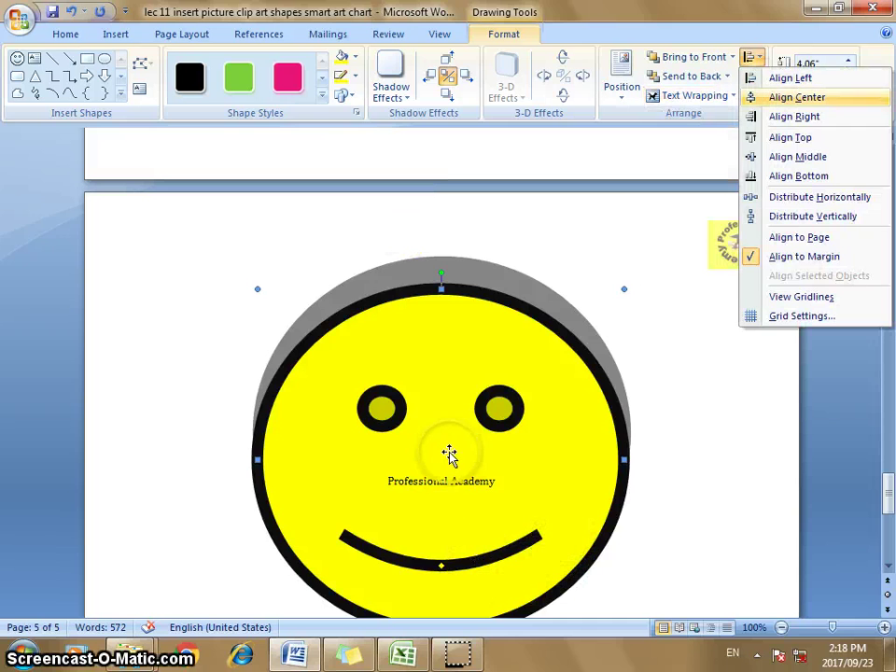
click(799, 156)
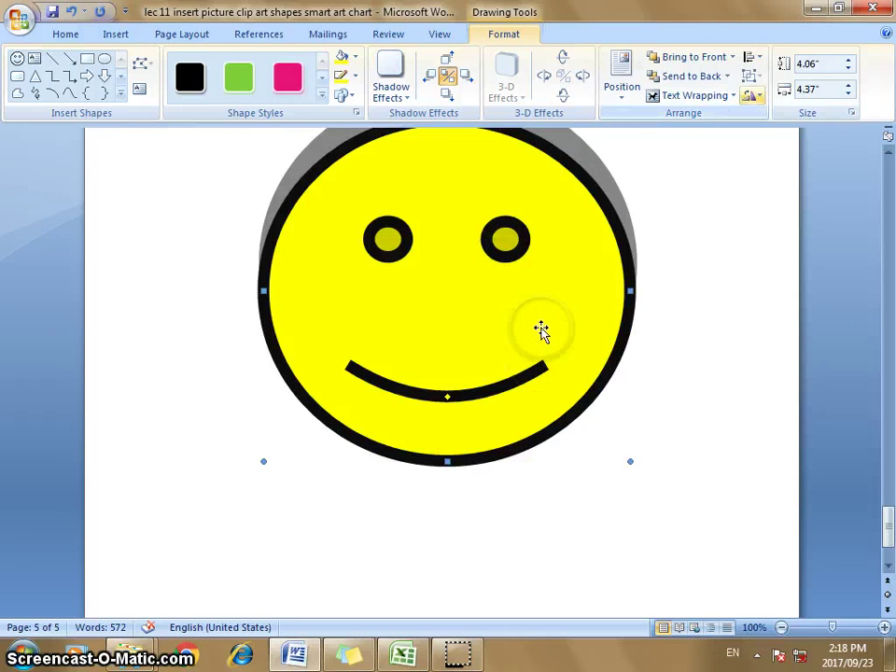
Try the rotate and flip-vertical options, then return the smiley upright.
click(752, 95)
key(Down)
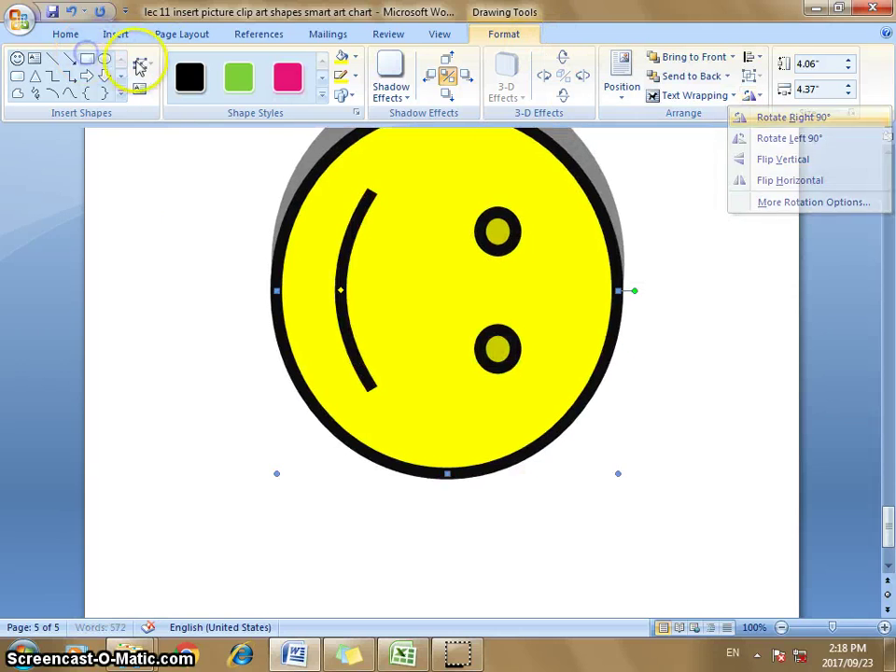
key(Down)
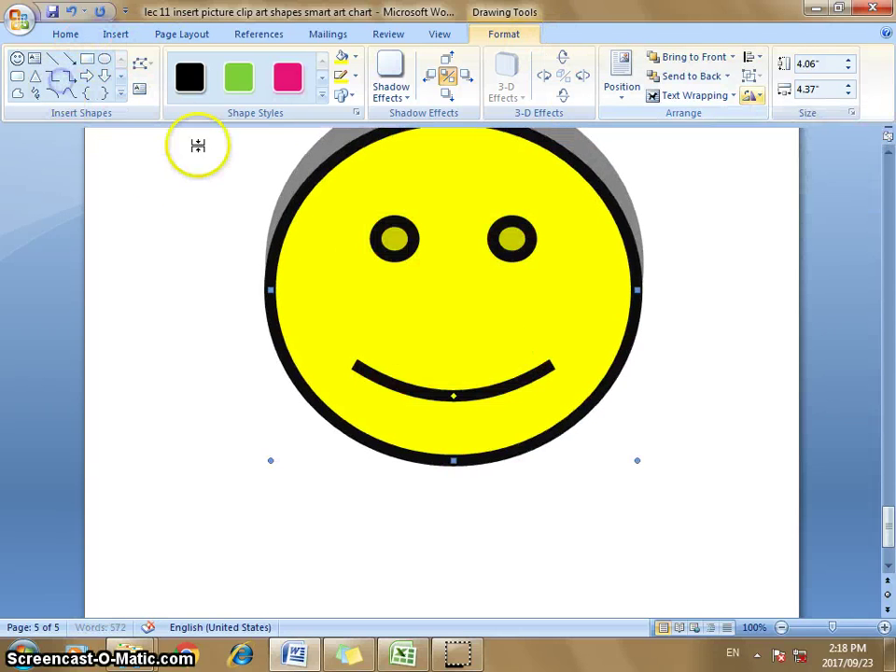
key(Down)
key(Return)
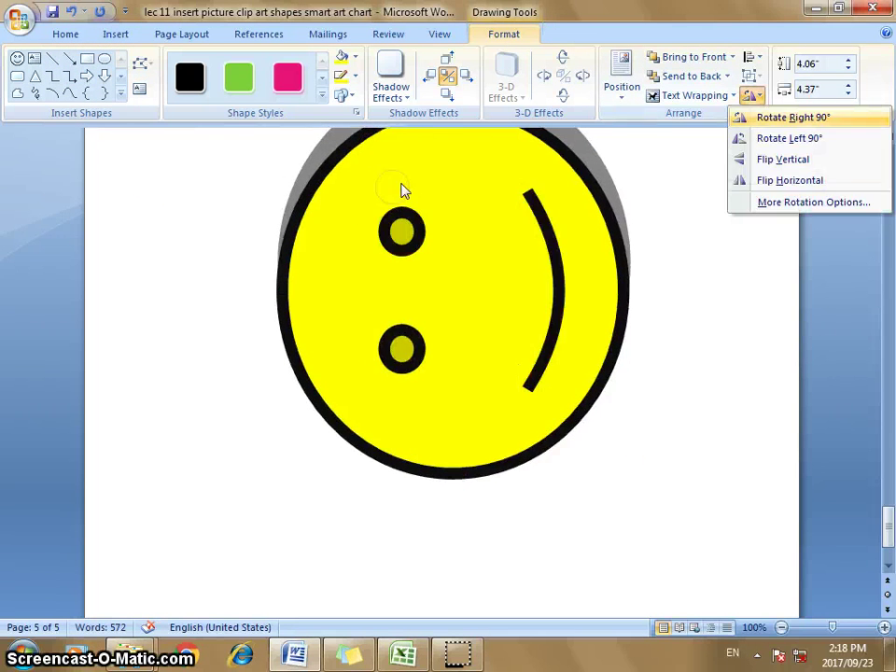
click(541, 472)
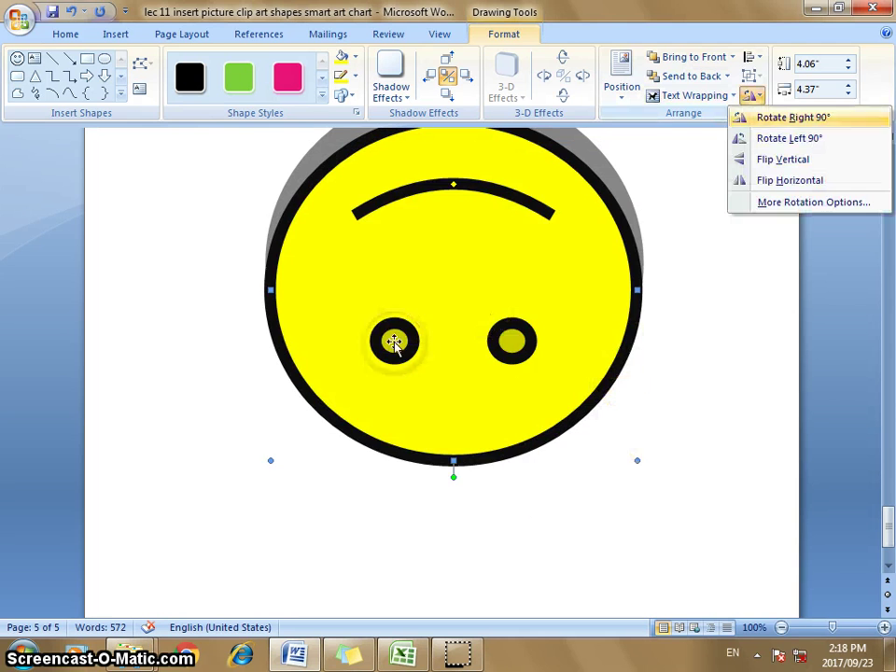
key(Down)
key(Up)
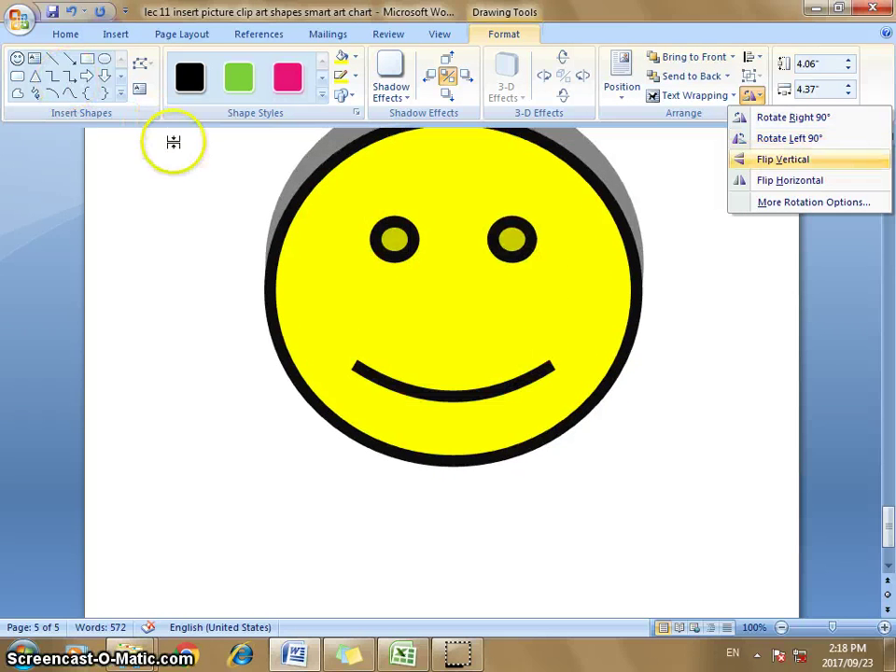
click(409, 193)
Drag the Professional Academy text box back onto the face above the smile.
scroll(460, 250, down, 2)
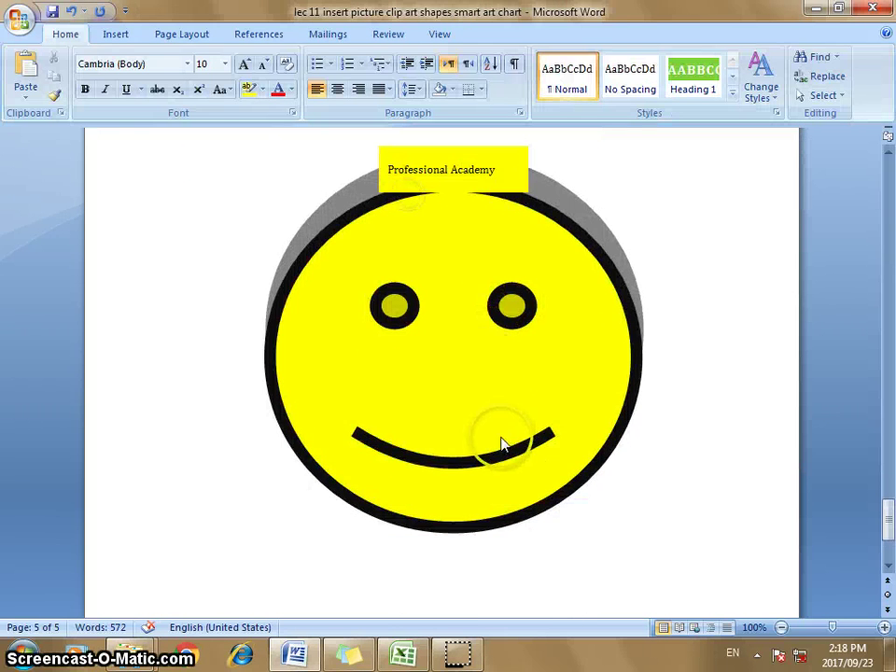
scroll(521, 314, up, 2)
click(452, 233)
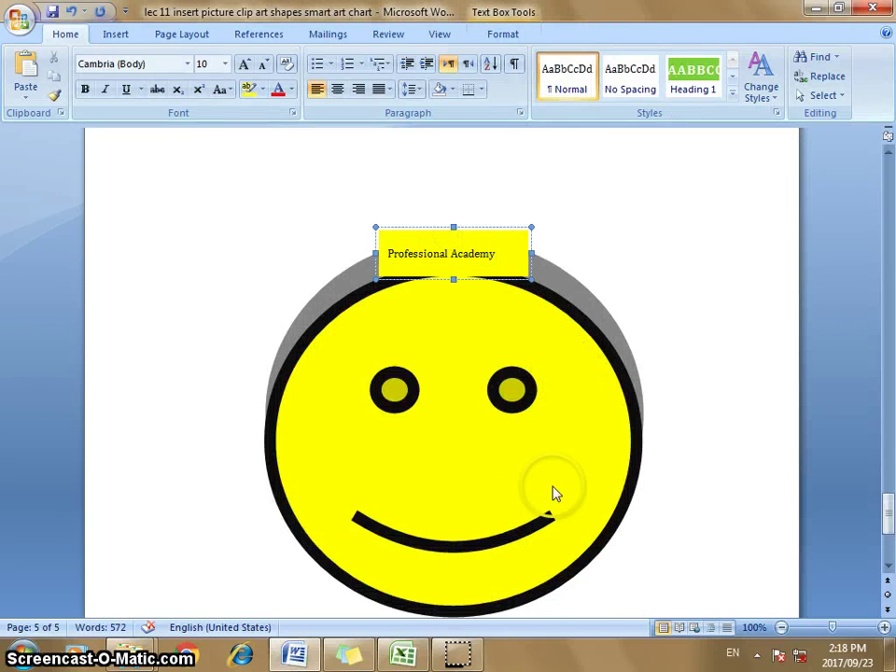
drag(531, 253, 532, 478)
click(411, 595)
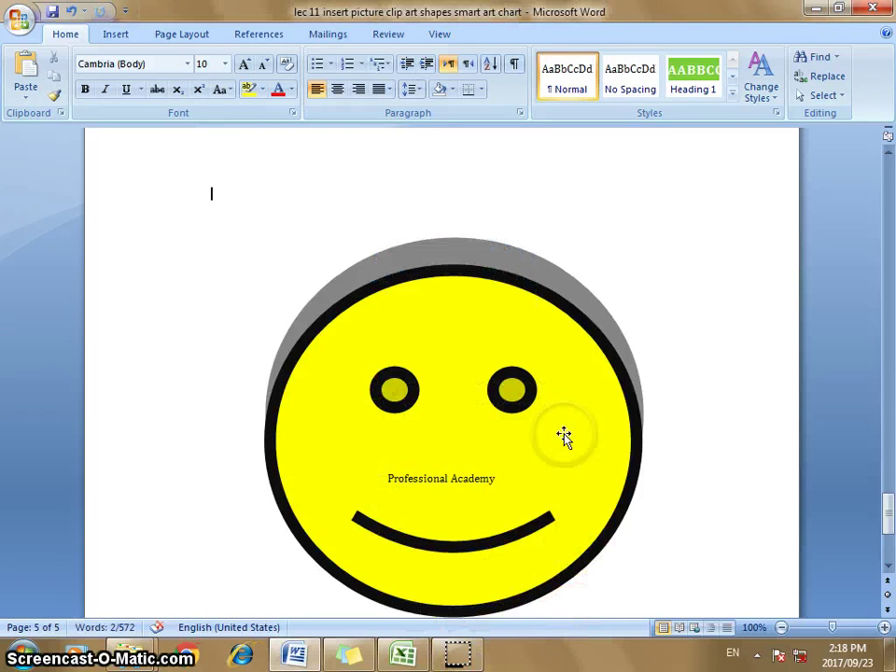
click(566, 437)
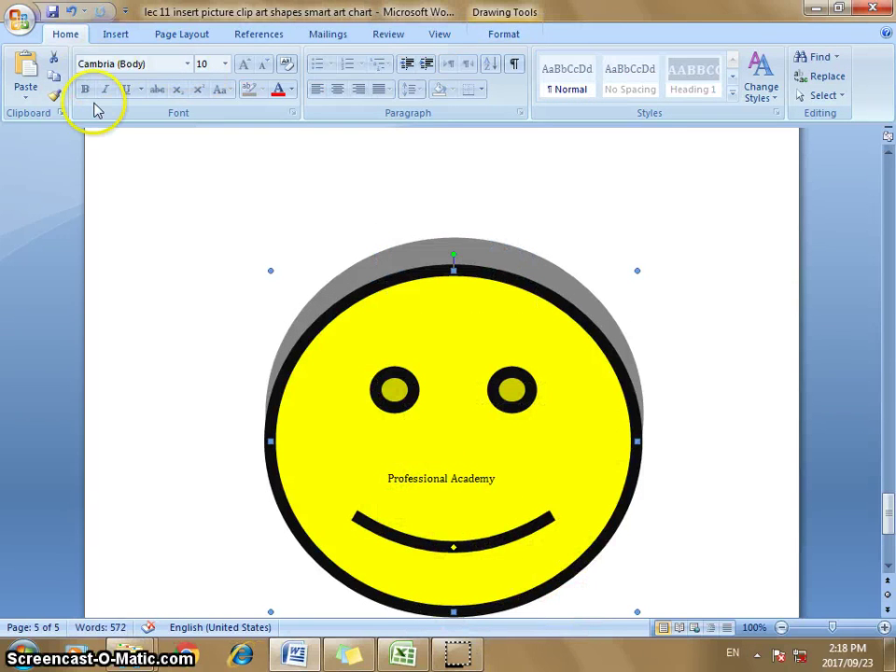
scroll(108, 84, down, 7)
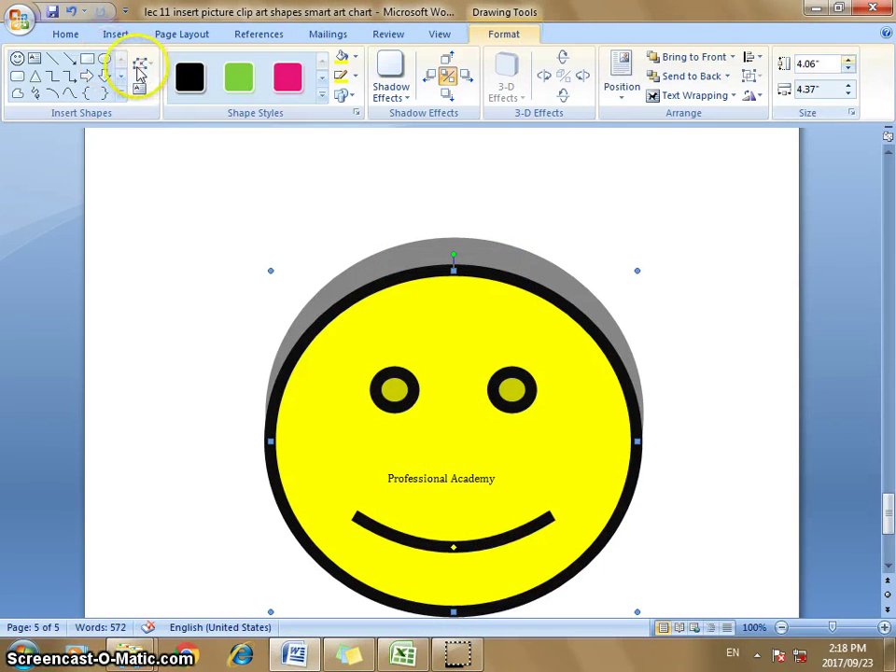
Resize the smiley with the Size spinners to about 2 inches wide by 2.3 inches tall.
click(848, 62)
click(848, 63)
click(848, 62)
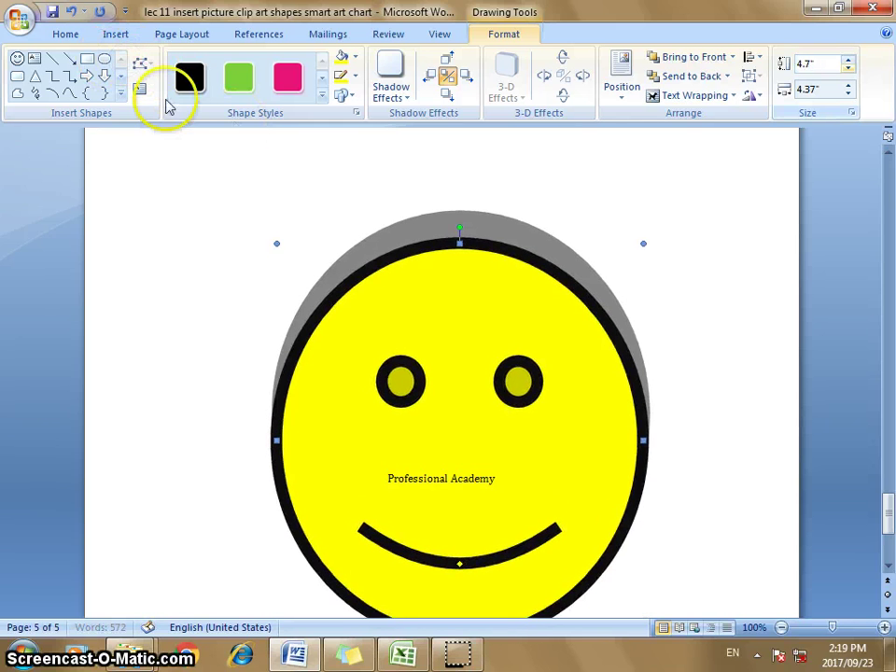
key(Down)
key(Down)
key(Down)
key(Down)
key(Down)
key(Down)
key(Down)
key(Down)
key(Down)
key(Down)
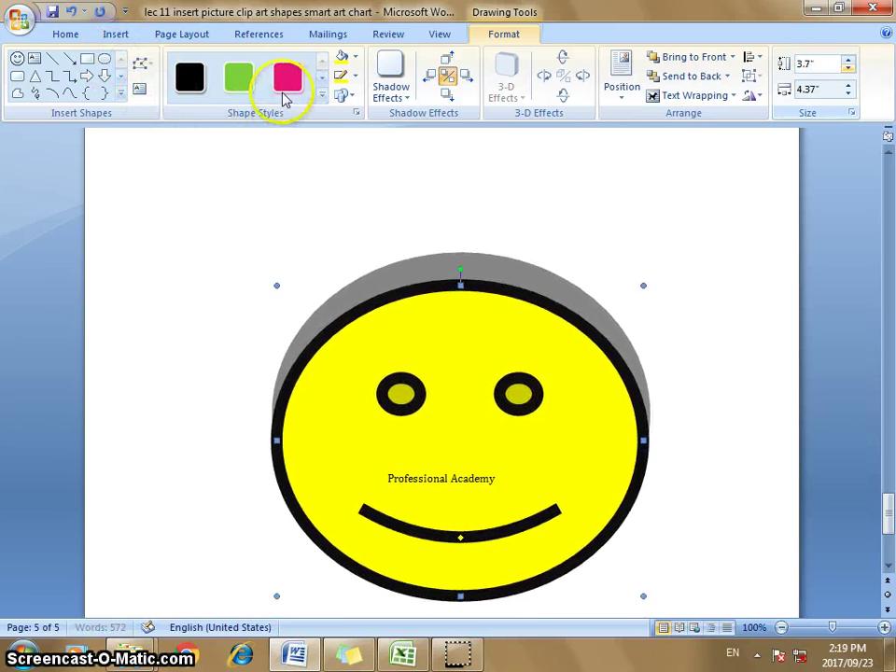
key(Down)
key(Down)
key(Tab)
key(Down)
key(Down)
key(Down)
key(Down)
key(Down)
key(Down)
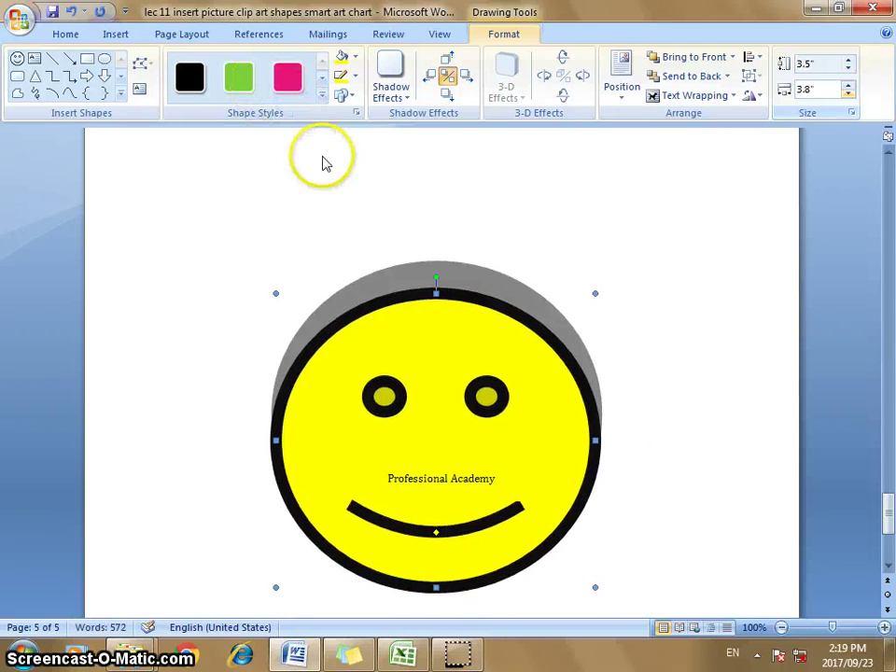
key(Down)
key(Down)
key(Down)
key(Down)
key(Down)
key(Down)
key(Down)
key(Down)
key(Down)
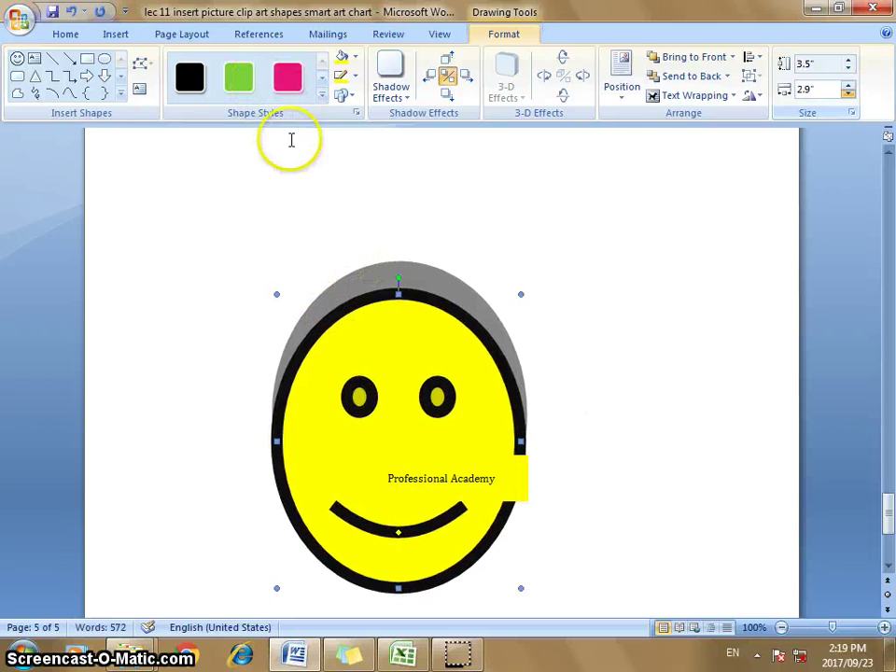
key(Down)
key(Down)
key(Down)
key(Down)
key(Down)
key(Down)
key(Down)
key(Down)
key(Down)
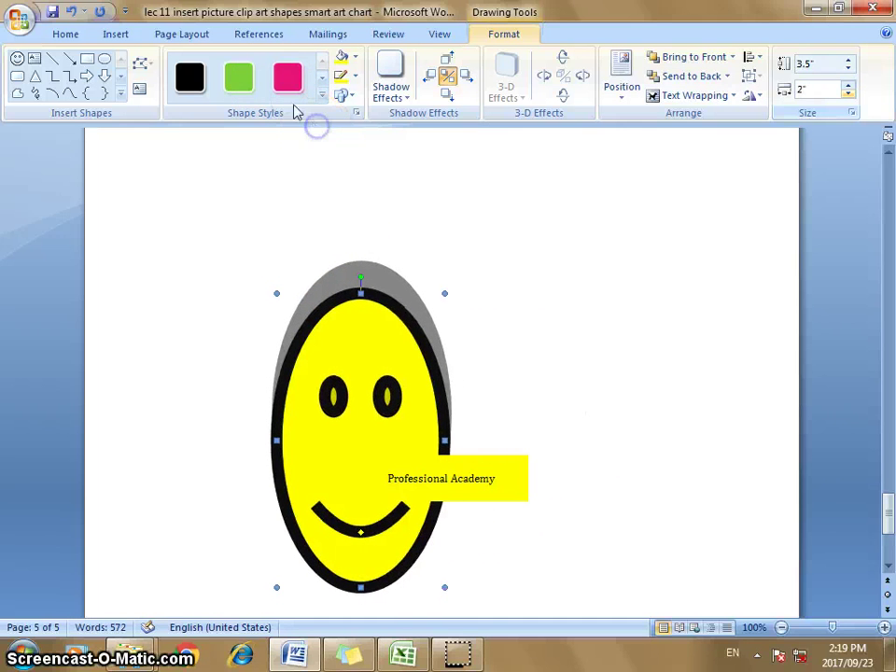
key(Down)
key(Down)
key(Down)
key(Down)
key(Down)
key(Down)
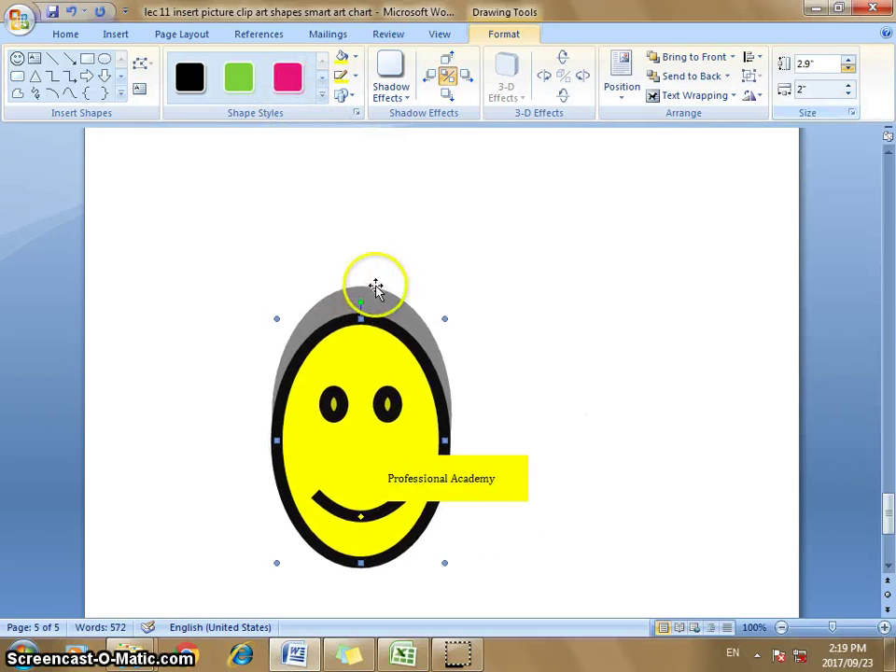
key(Down)
key(Down)
key(Down)
key(Down)
key(Down)
key(Down)
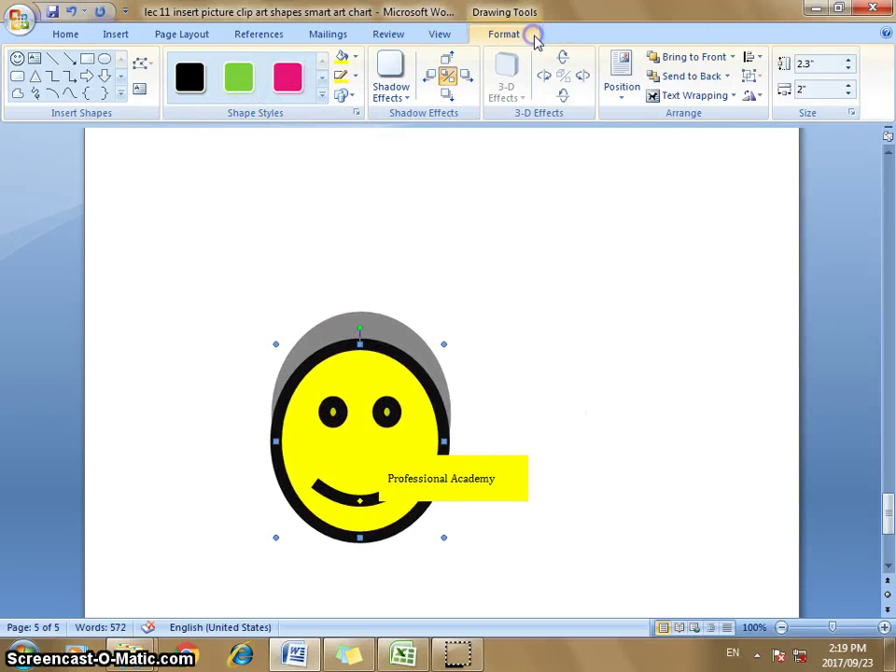
Shrink the Professional Academy text box and drop it inside the smiley face.
key(Tab)
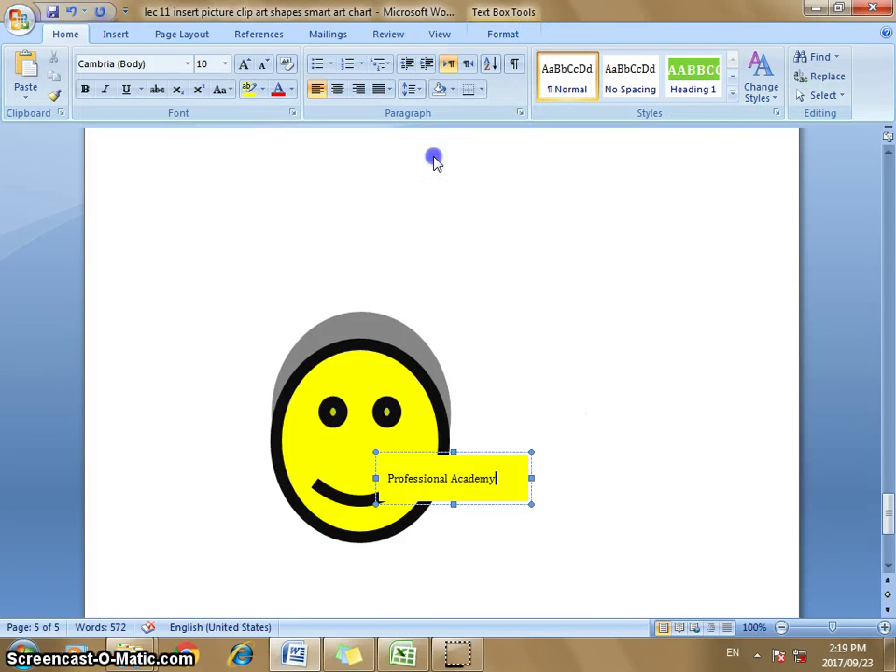
key(ctrl+z)
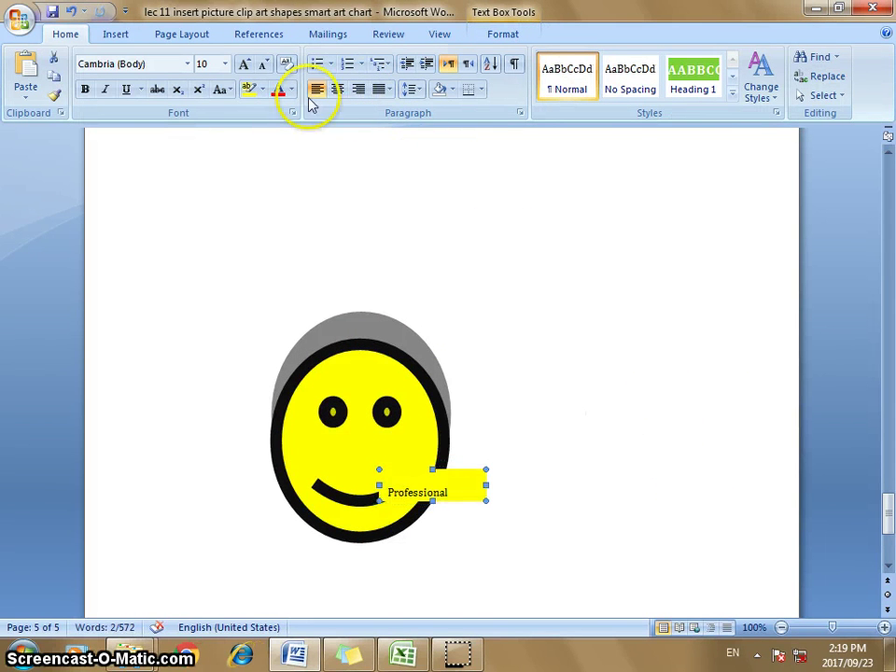
key(ctrl+z)
click(415, 198)
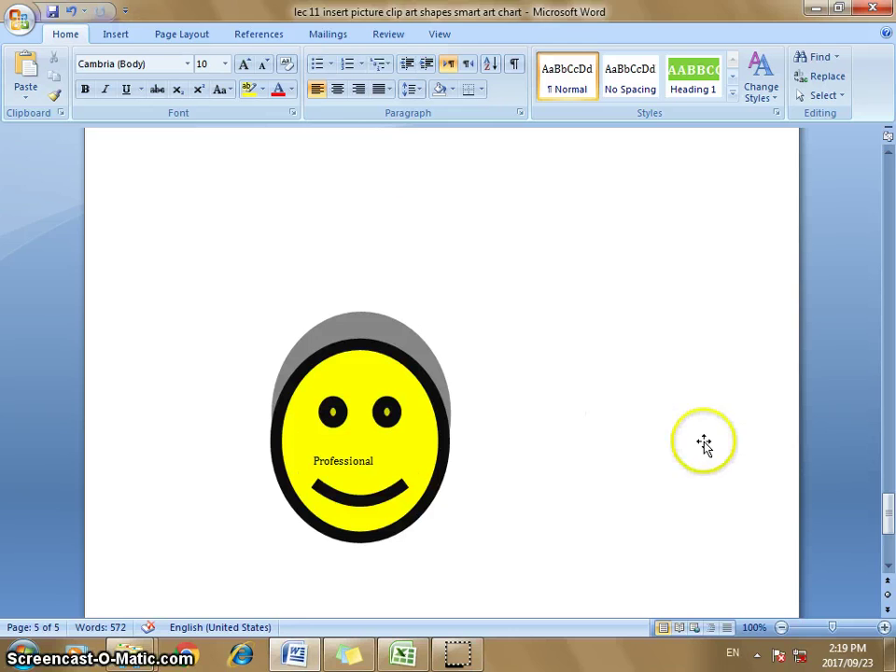
key(Tab)
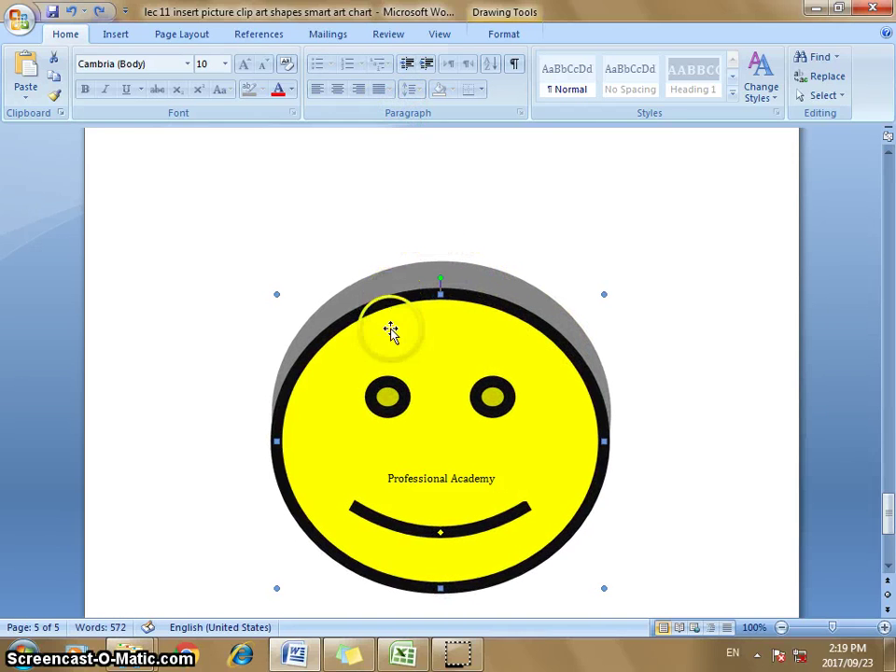
Reselect the smiley, squash its height into an oval, then undo to restore its round shape.
click(257, 268)
click(603, 273)
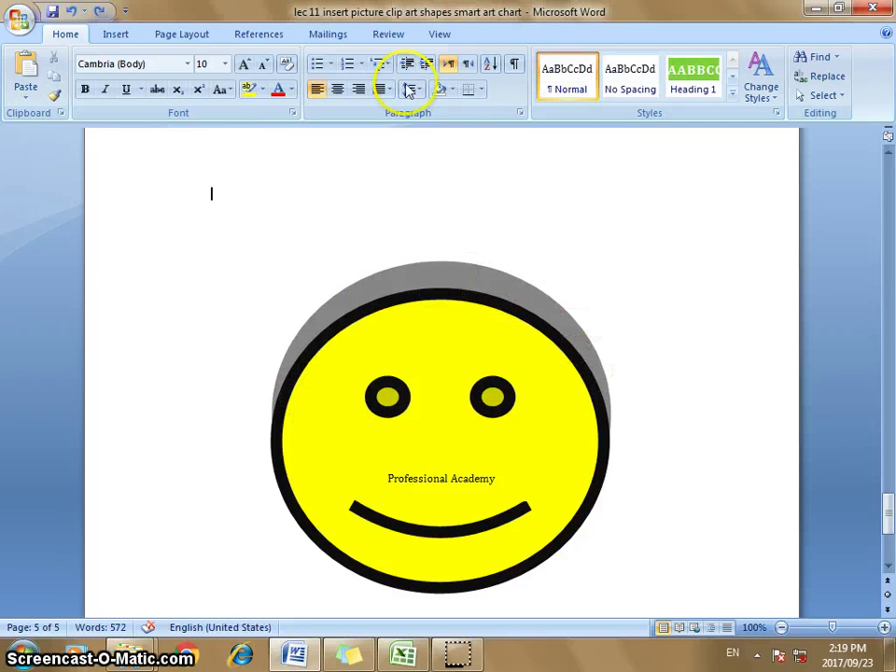
scroll(461, 205, up, 4)
scroll(452, 280, down, 3)
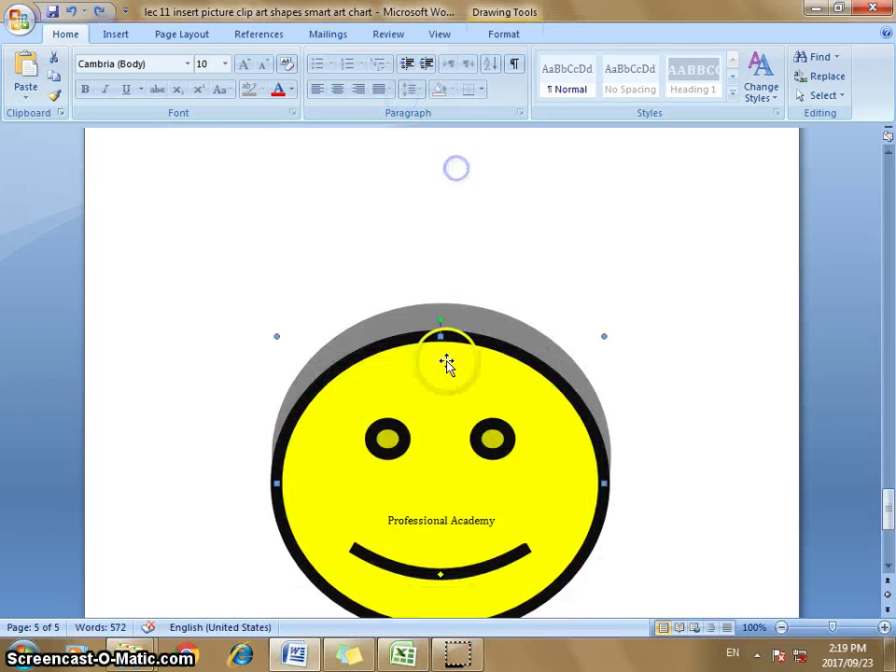
scroll(411, 336, down, 3)
drag(440, 210, 441, 308)
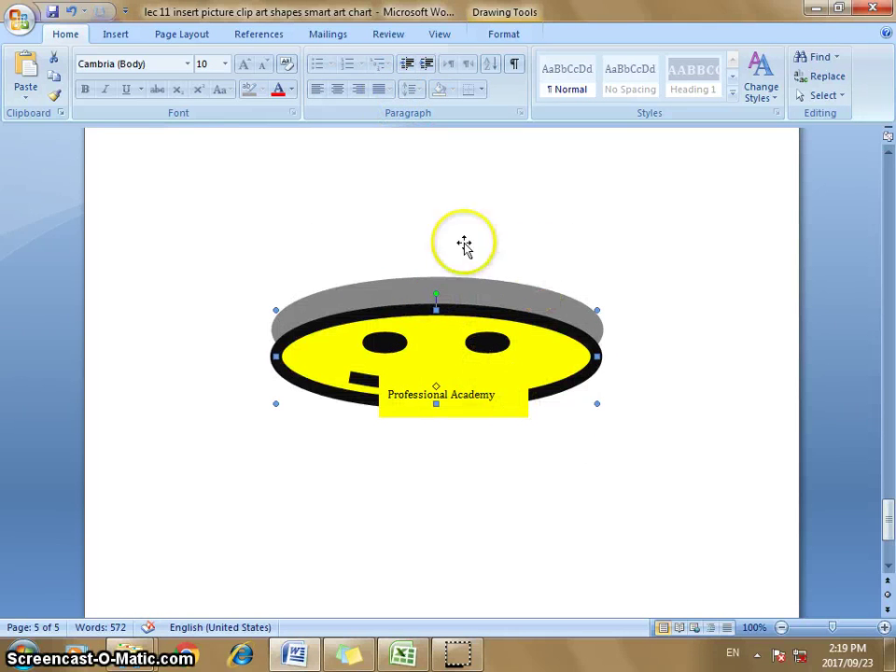
key(ctrl+z)
Scroll through the document to bring the books 3-D pie chart into view.
scroll(404, 246, up, 5)
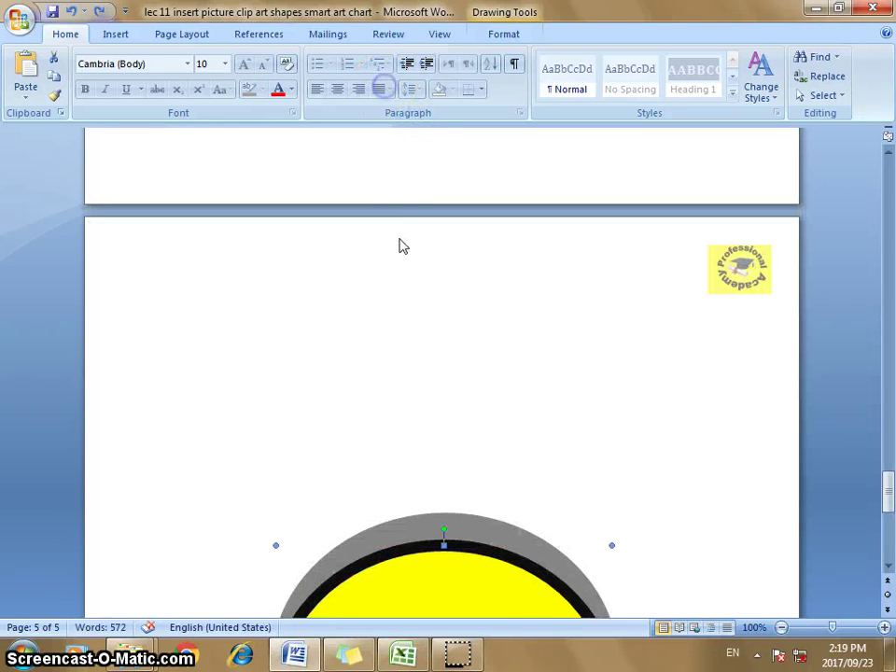
scroll(536, 287, up, 3)
scroll(811, 243, up, 3)
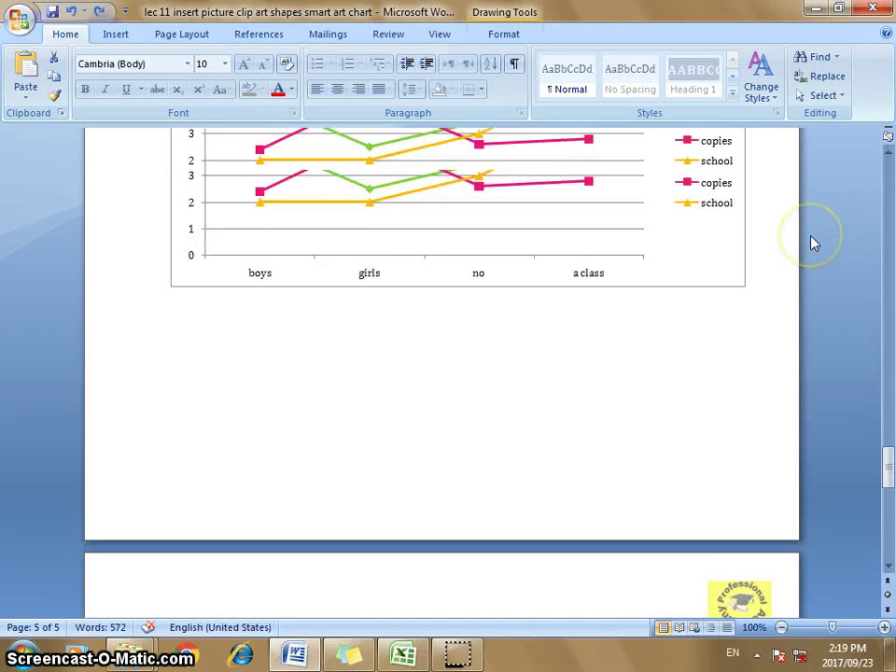
scroll(811, 243, up, 4)
scroll(811, 243, down, 8)
scroll(812, 243, down, 7)
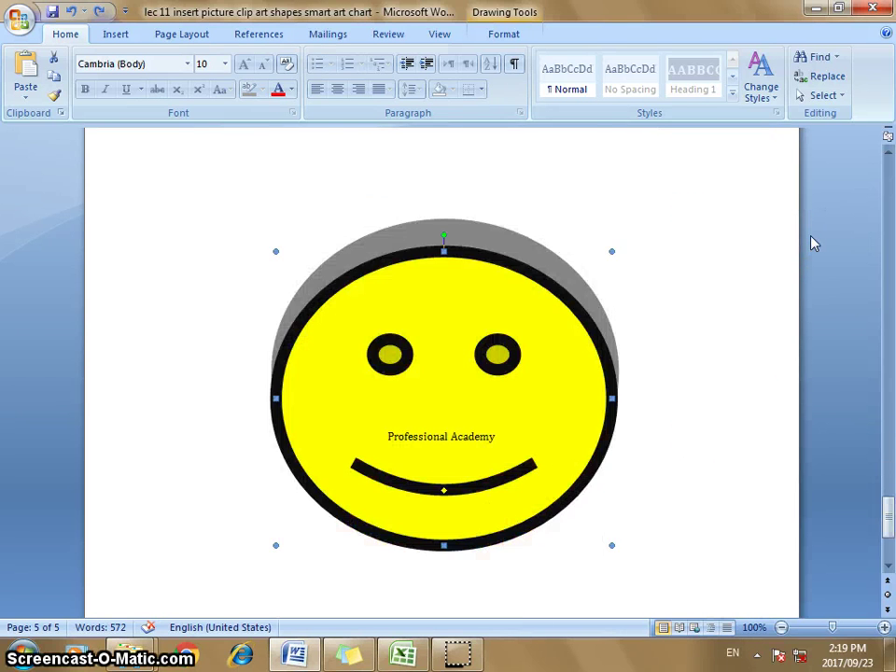
scroll(811, 243, down, 3)
scroll(812, 242, up, 8)
scroll(811, 243, up, 2)
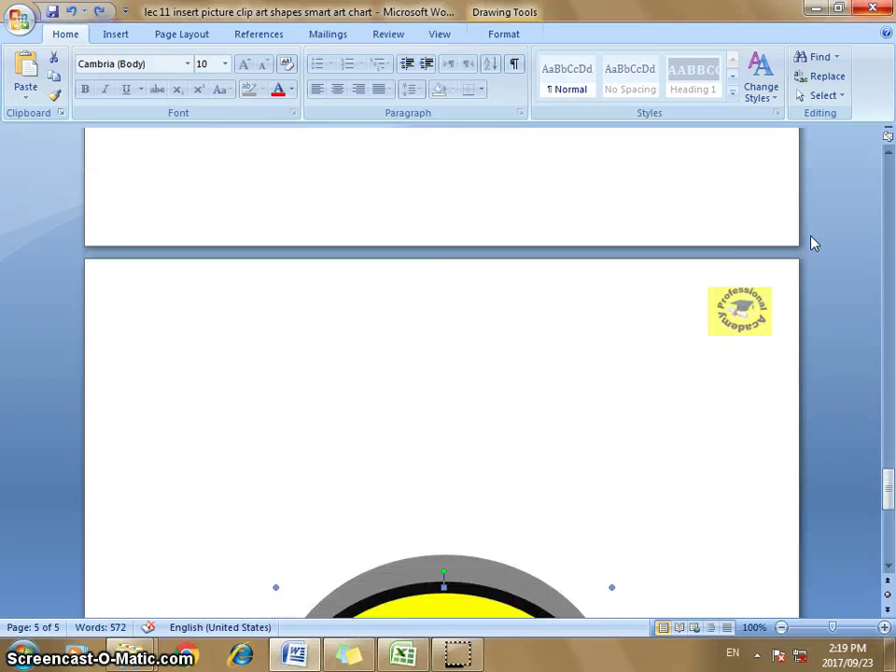
scroll(812, 243, down, 2)
scroll(812, 243, down, 4)
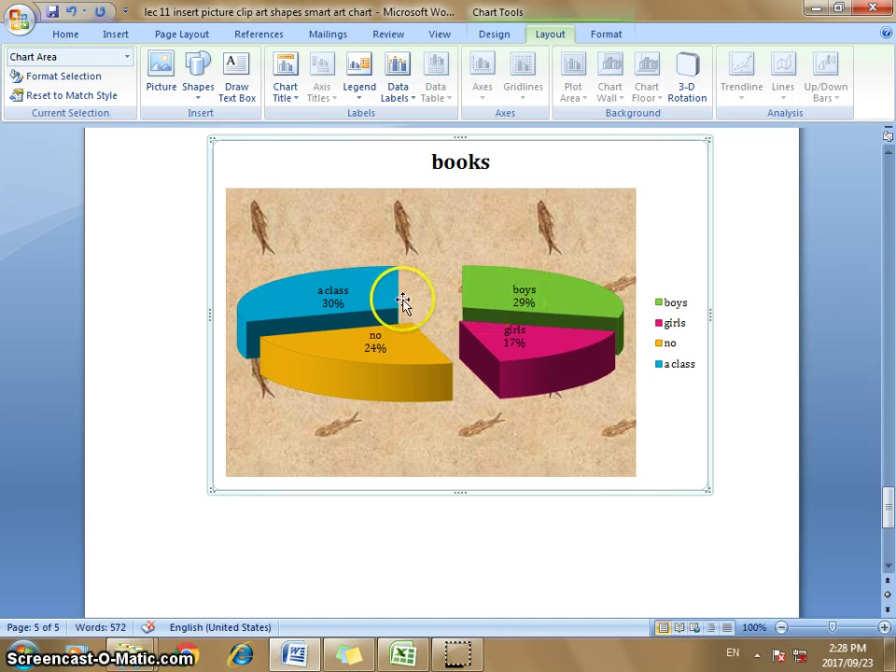
Give the chart area a shadow at 85% transparency.
click(687, 79)
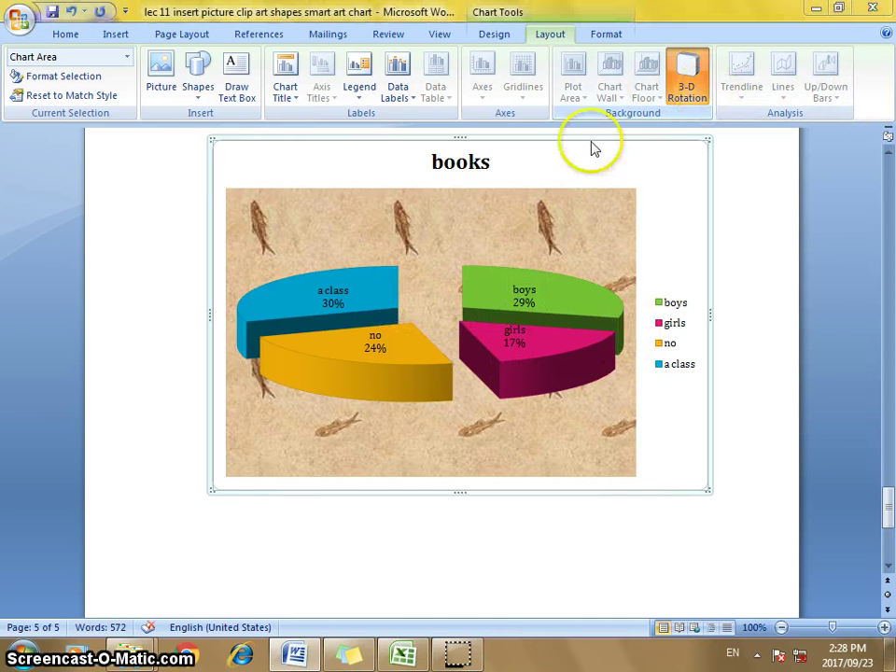
click(336, 186)
click(338, 166)
click(326, 185)
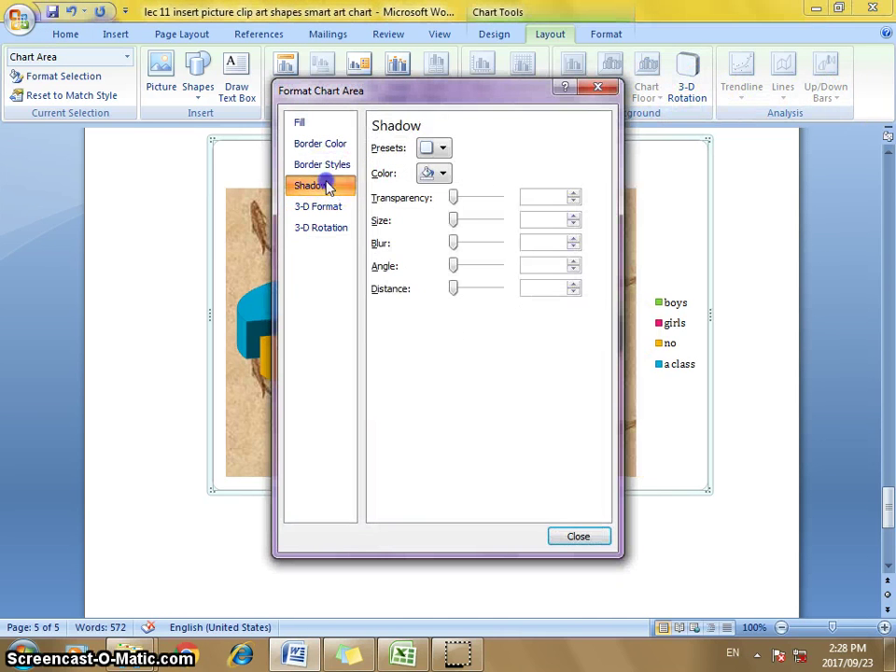
drag(452, 200, 485, 203)
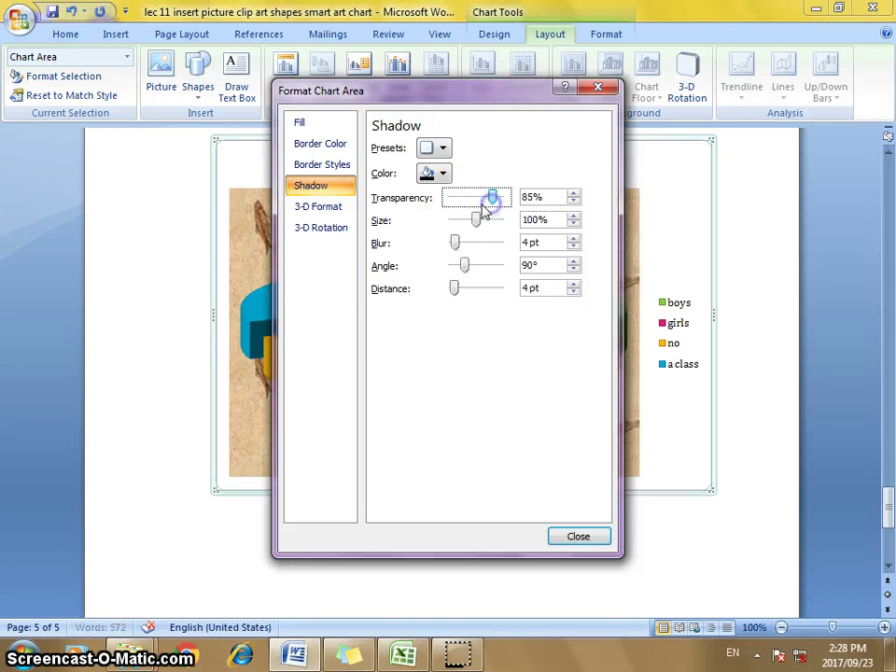
click(576, 539)
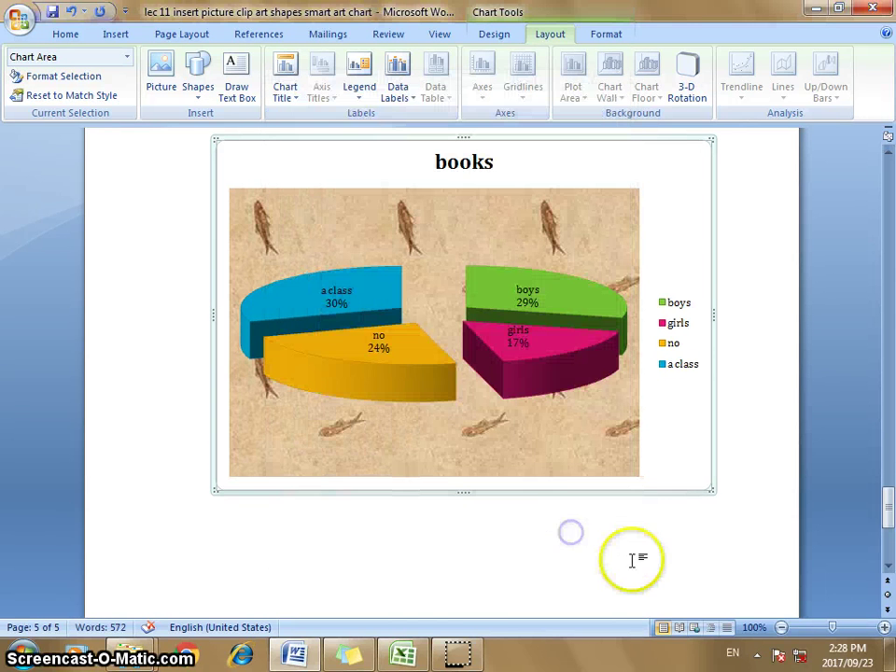
Raise the chart shadow's blur to 76 pt.
click(460, 311)
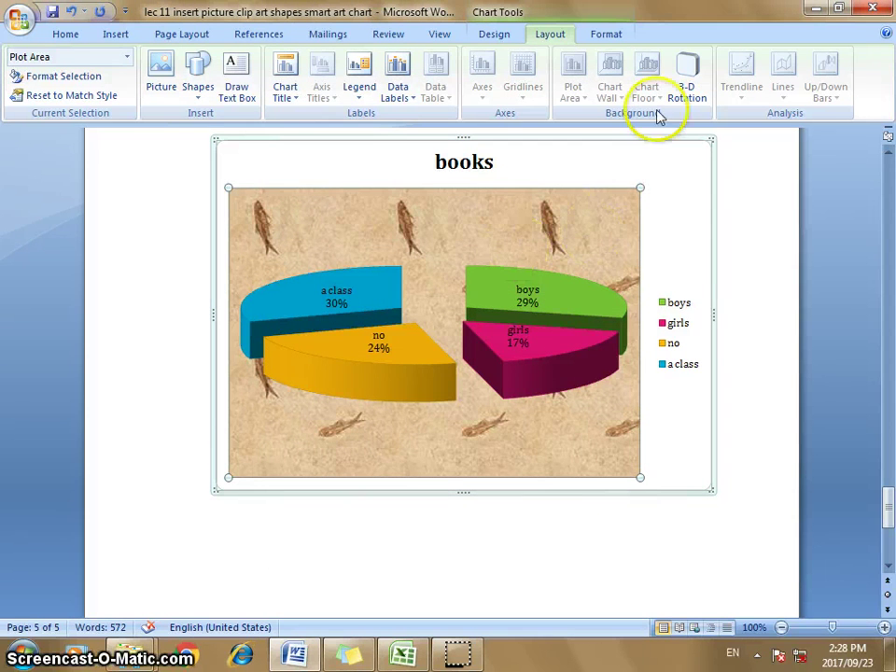
click(667, 171)
click(621, 274)
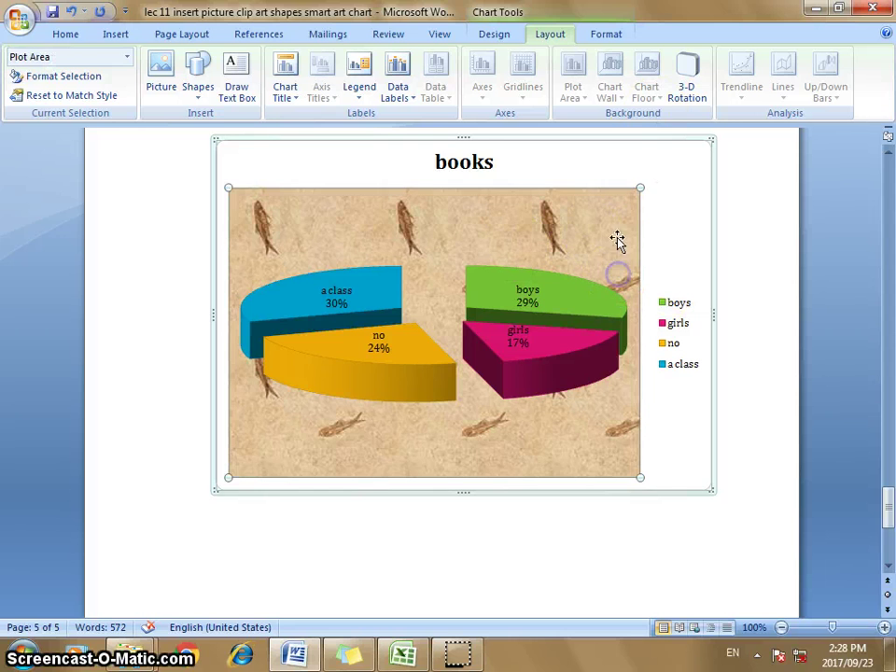
click(682, 93)
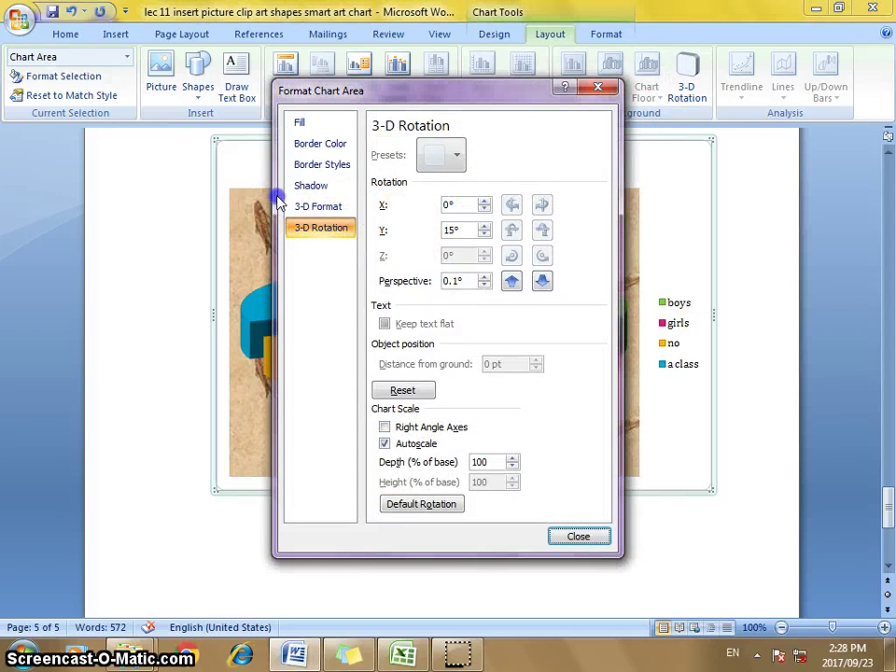
click(311, 186)
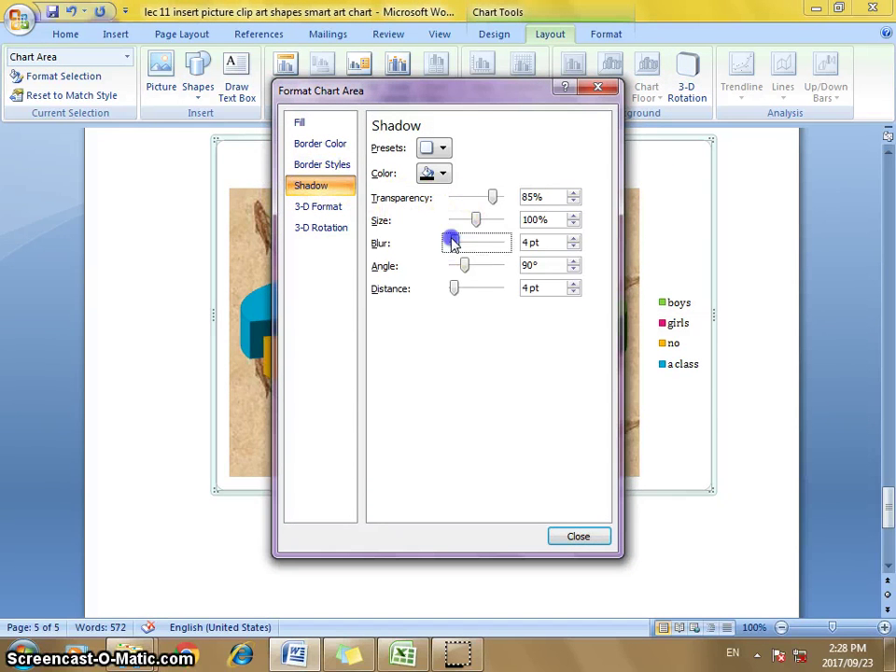
drag(452, 241, 500, 242)
click(579, 539)
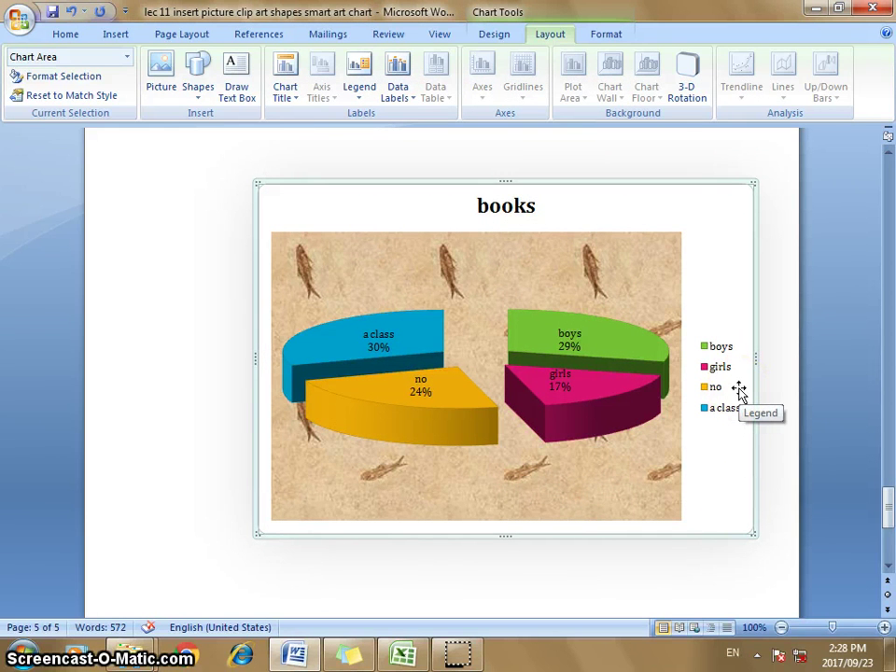
click(351, 295)
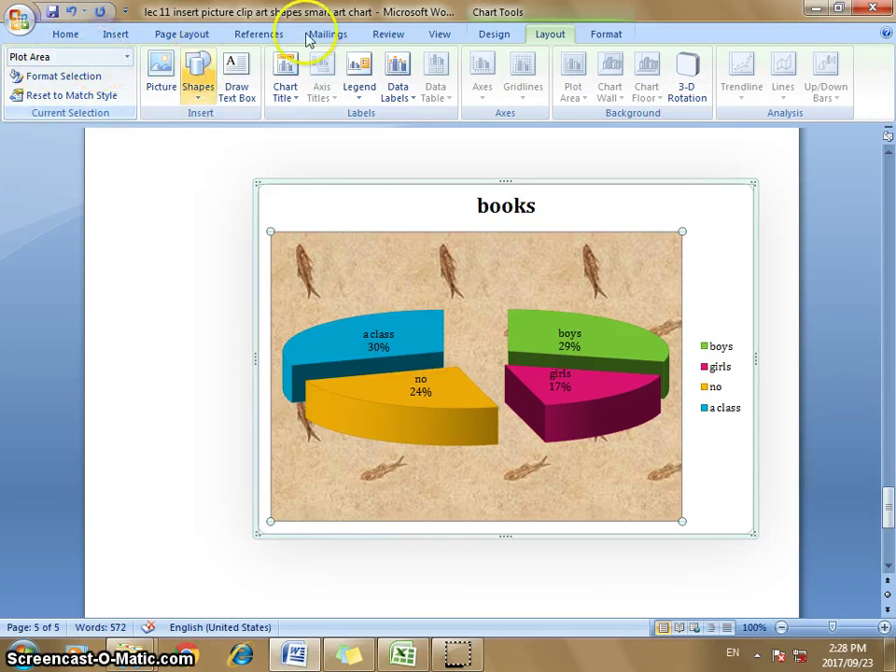
Convert the chart to a basic line chart.
click(494, 36)
click(29, 80)
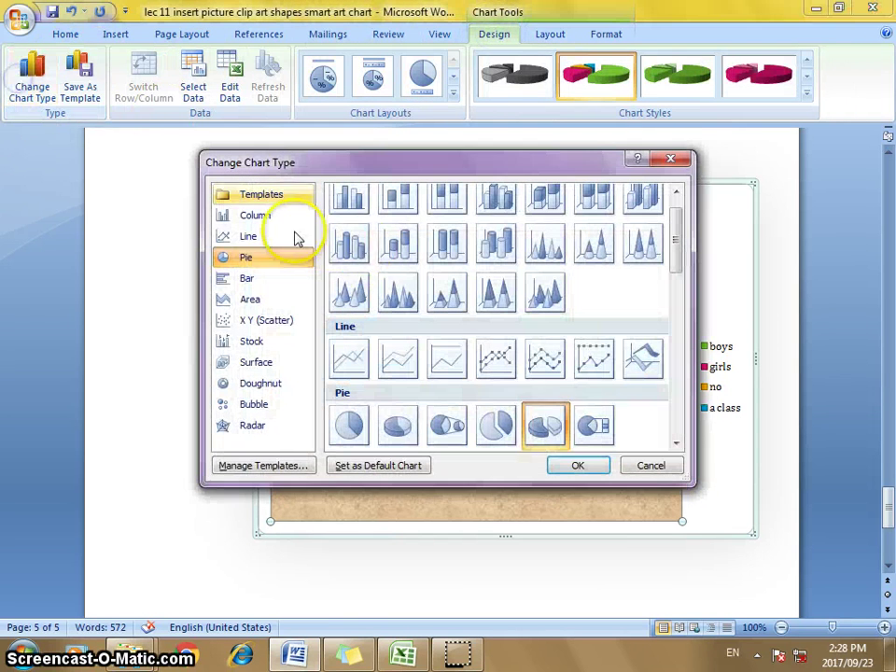
click(352, 244)
click(349, 358)
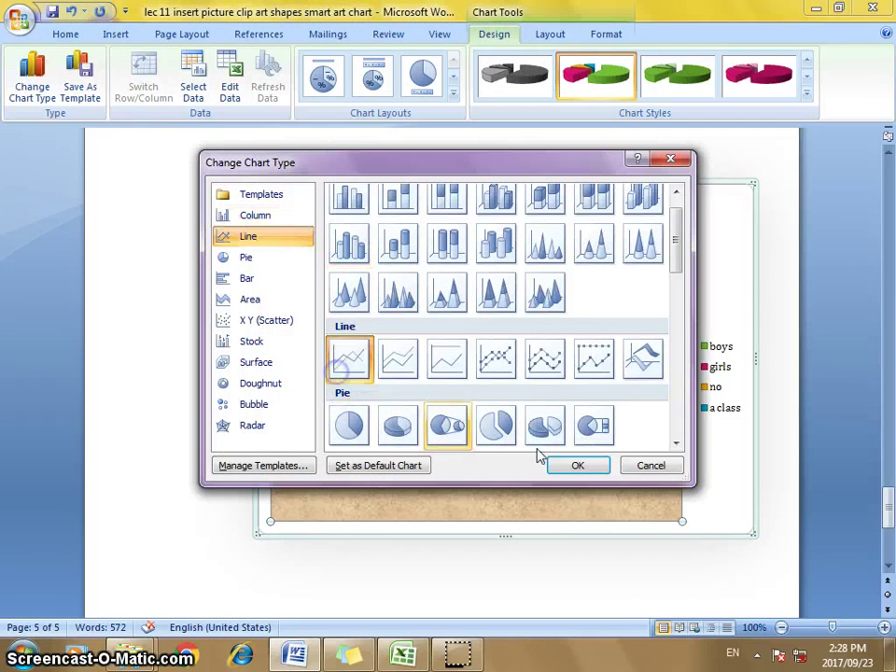
click(568, 464)
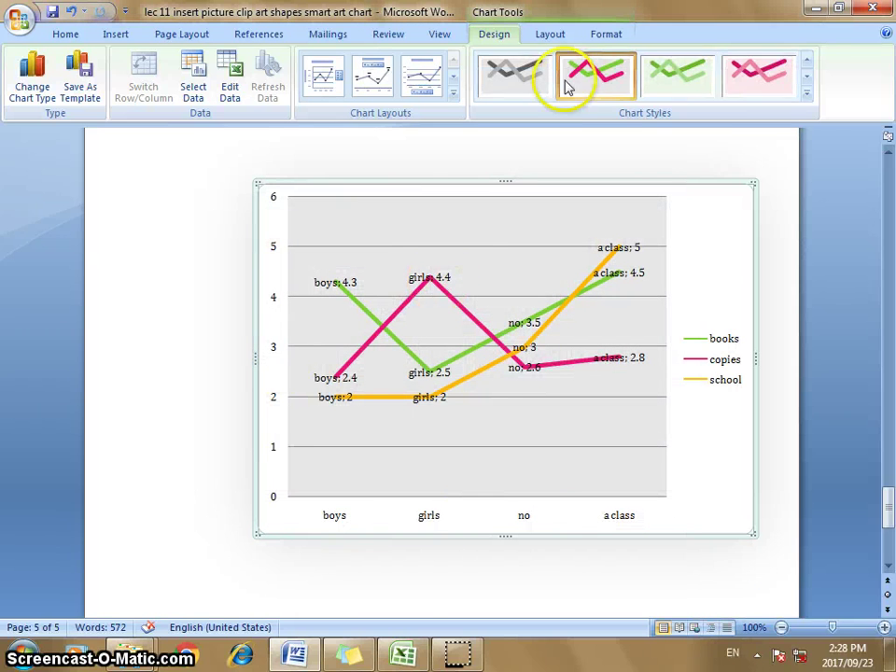
Set the horizontal axis left to right and show vertical axis values in millions.
click(559, 37)
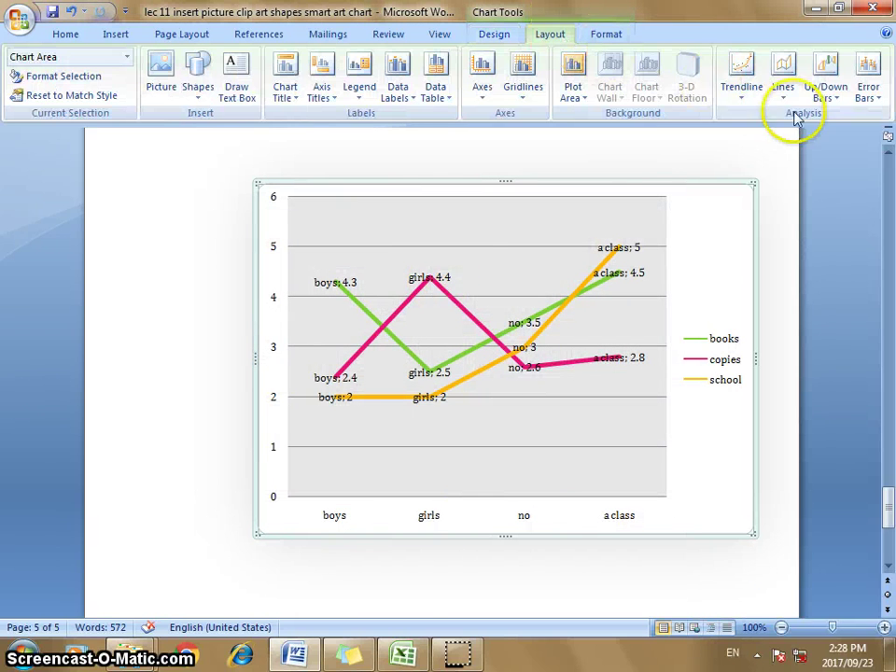
click(480, 92)
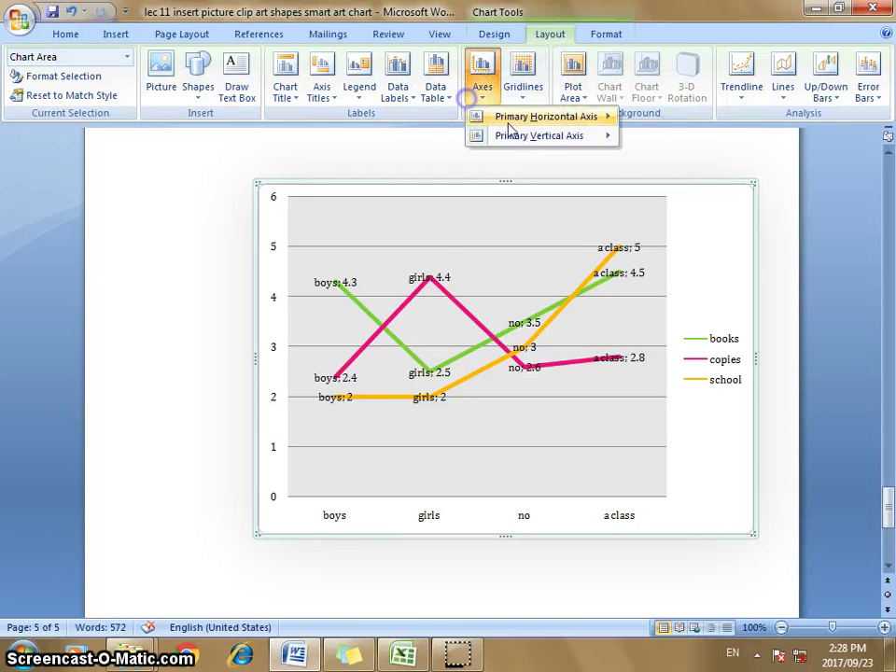
click(687, 178)
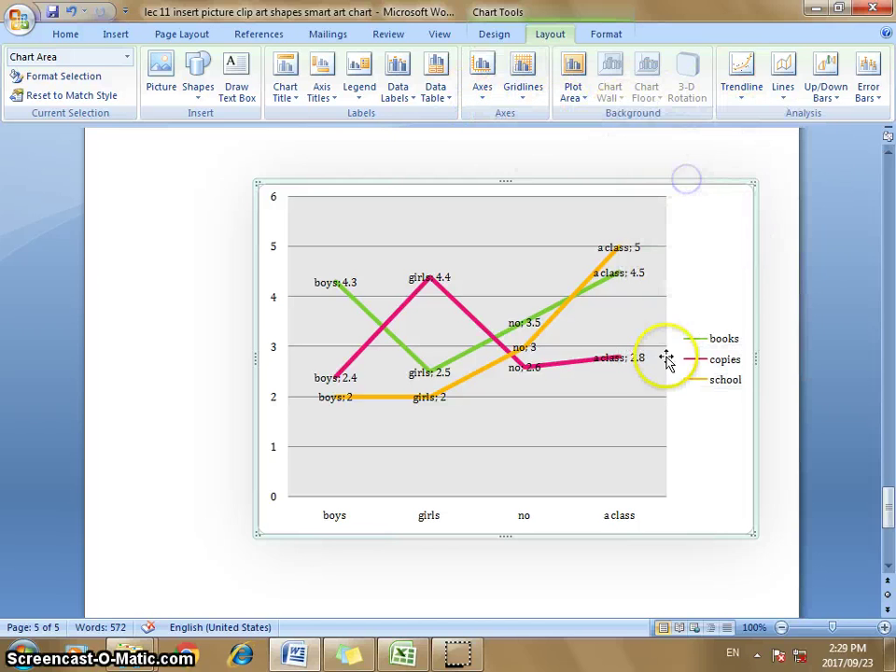
click(482, 93)
mouse_move(540, 135)
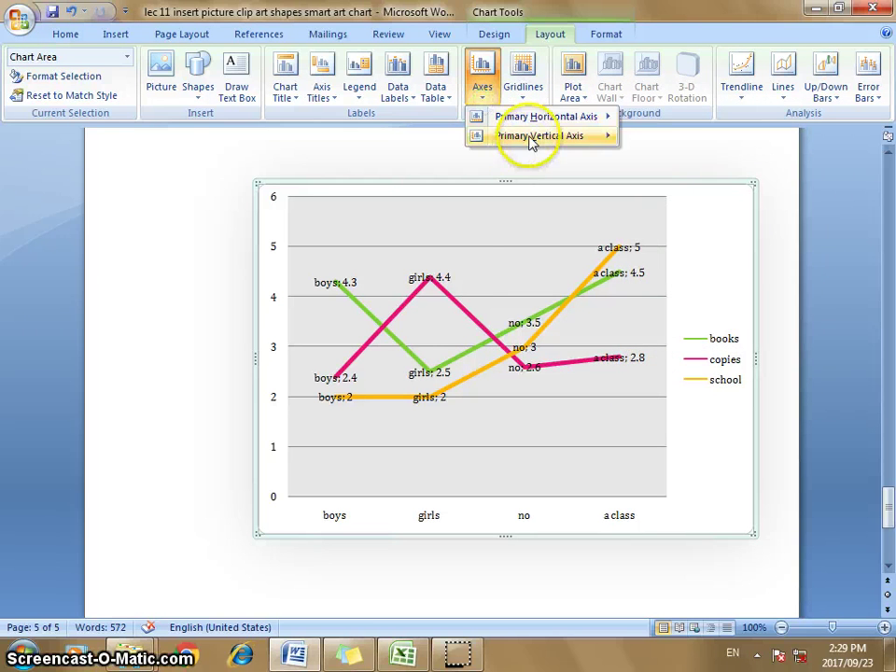
click(705, 271)
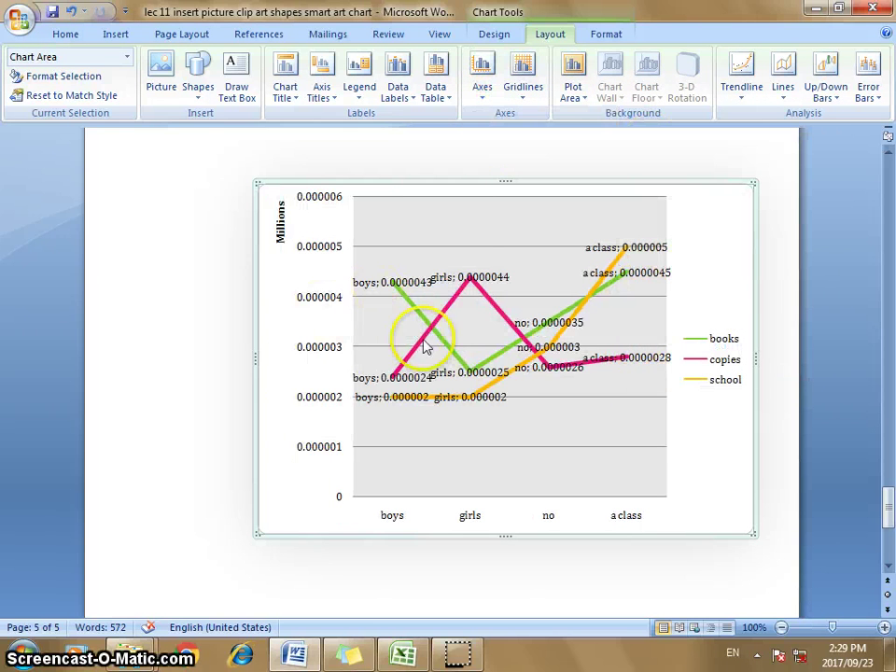
Jump to the document start with Ctrl+Home and scroll down to the line chart on page 5.
key(ctrl+Home)
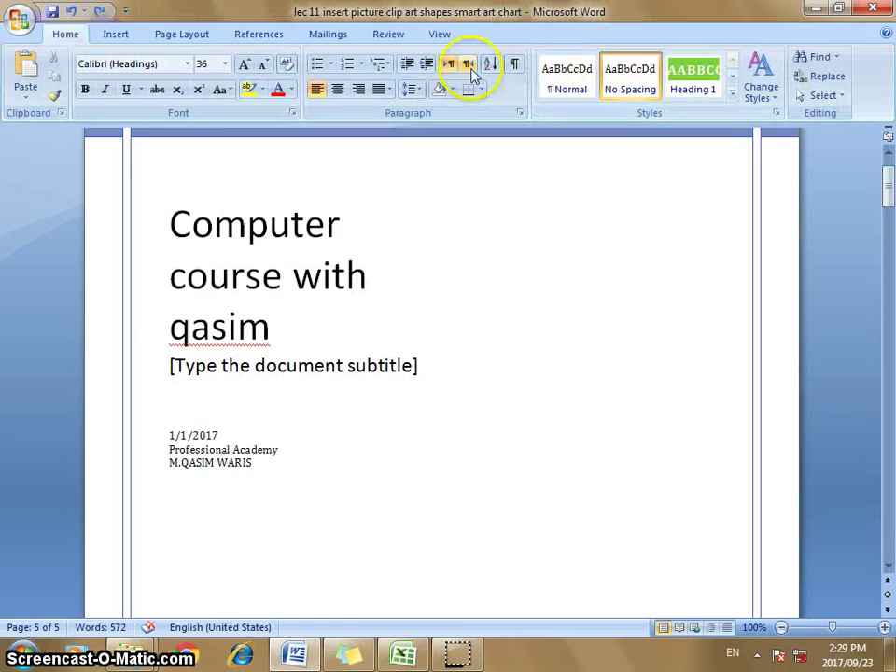
scroll(457, 374, down, 3)
scroll(459, 376, down, 5)
scroll(457, 373, down, 5)
scroll(462, 374, down, 5)
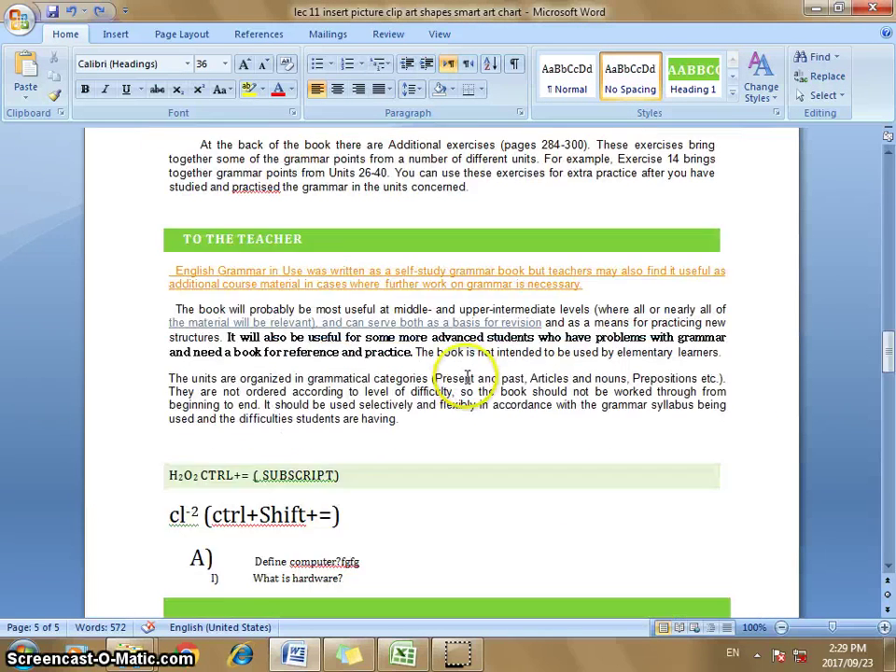
scroll(465, 366, down, 2)
scroll(472, 364, down, 5)
scroll(478, 367, down, 5)
scroll(477, 359, down, 5)
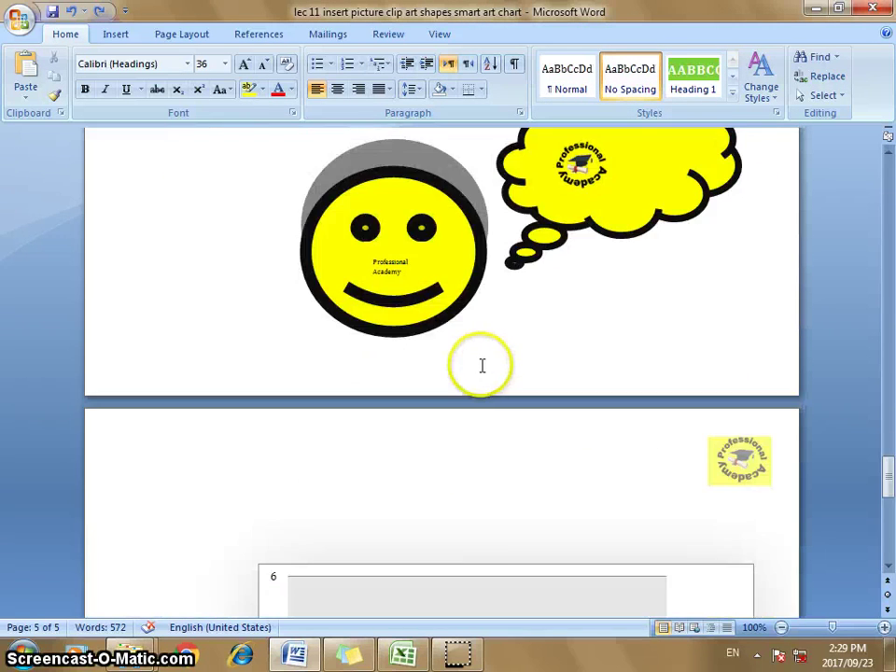
scroll(478, 359, down, 5)
Select the line chart and bring up its Chart Tools Design and Layout settings.
click(479, 367)
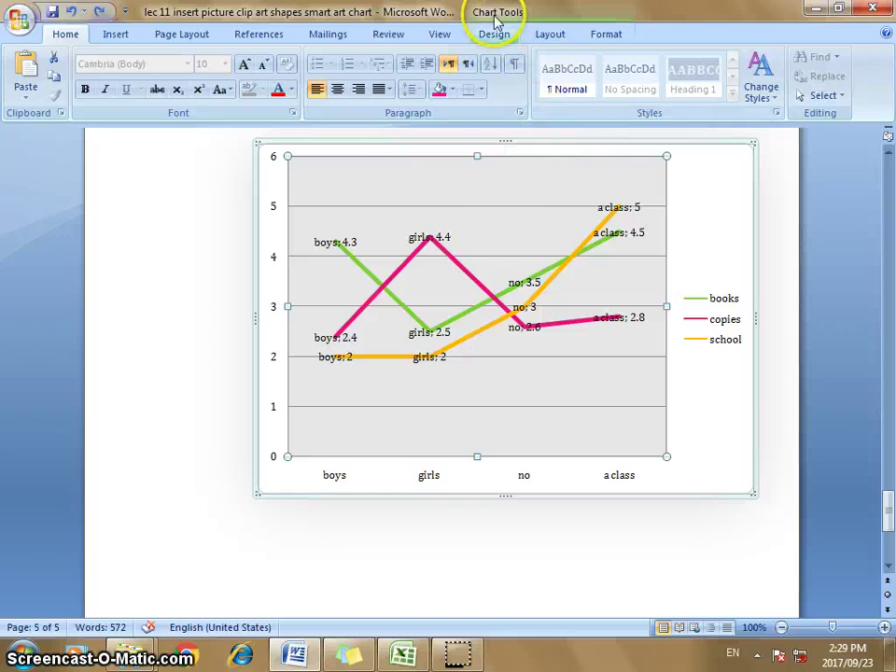
click(494, 31)
click(551, 33)
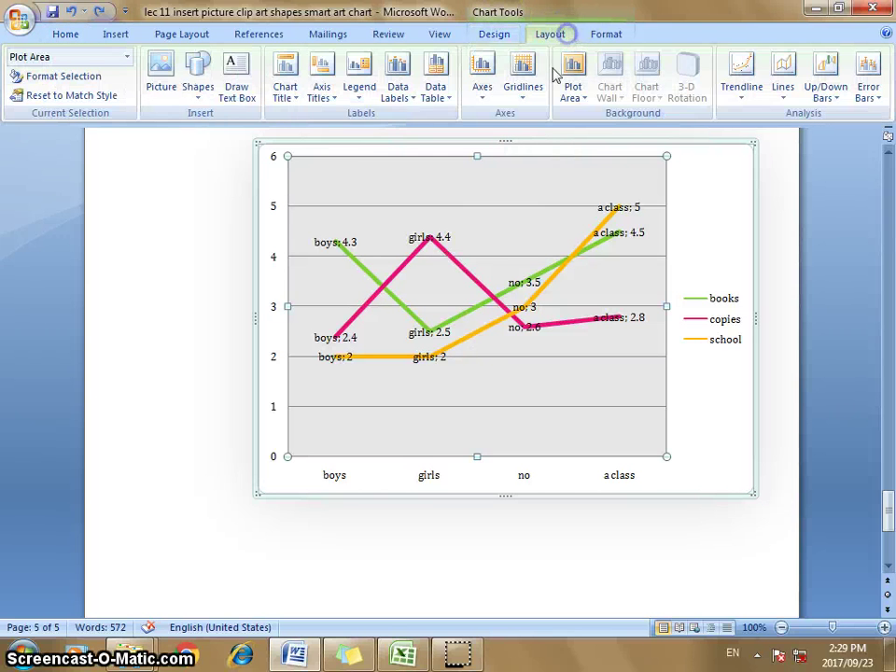
Add a linear trendline based on the books series.
click(742, 73)
click(702, 161)
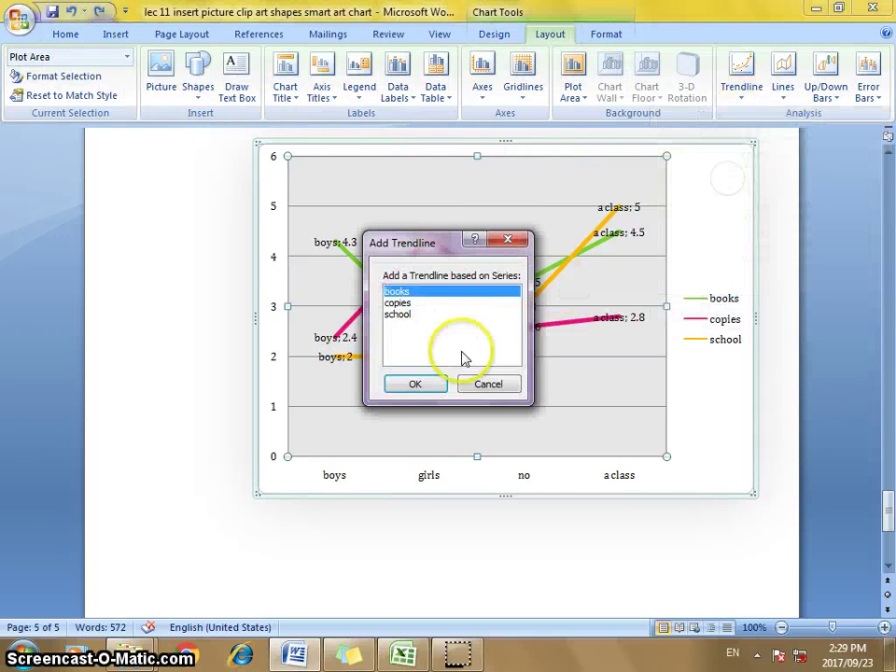
click(416, 385)
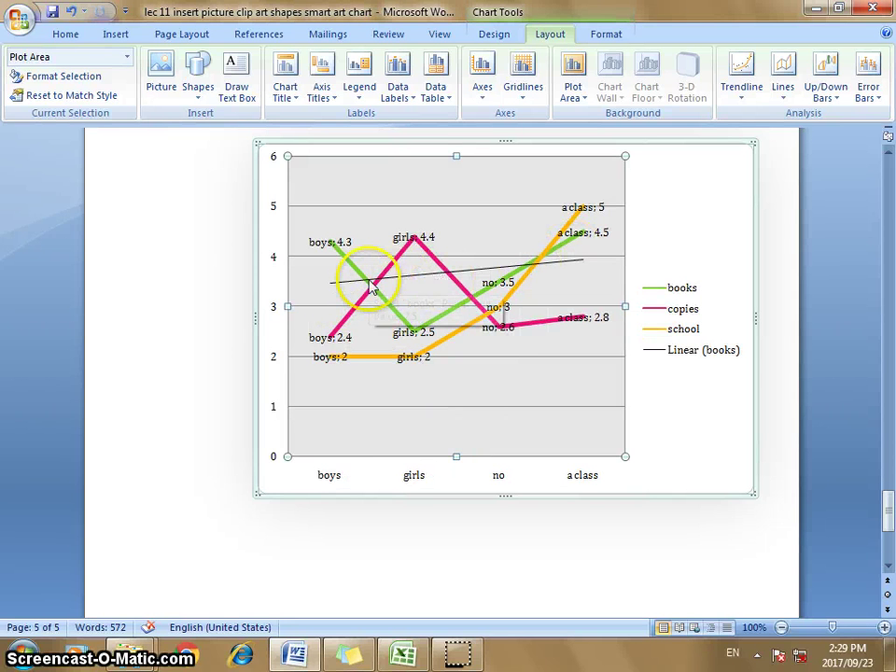
Add an exponential trendline to the copies series, then return to the cover page.
click(447, 280)
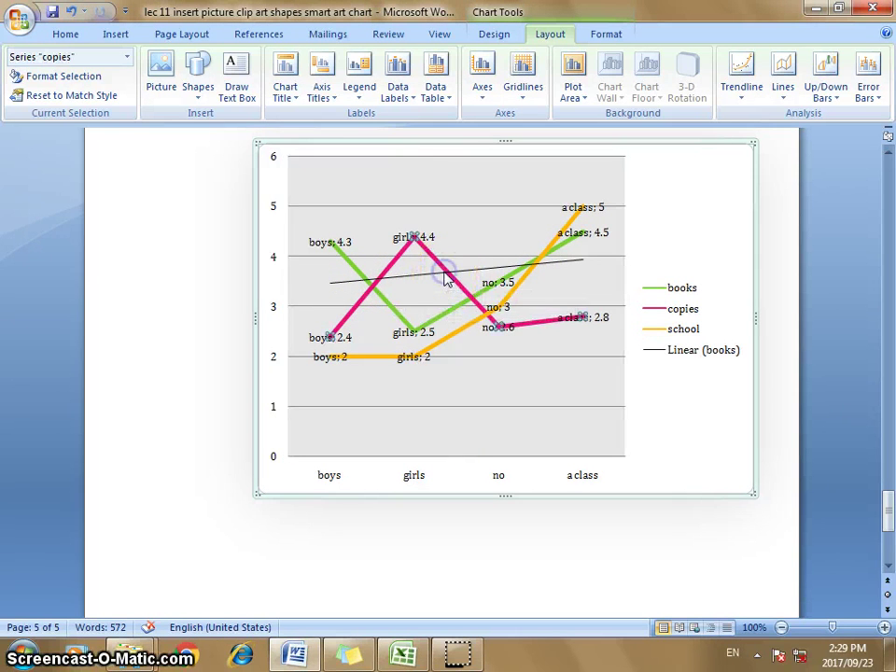
click(741, 65)
click(724, 194)
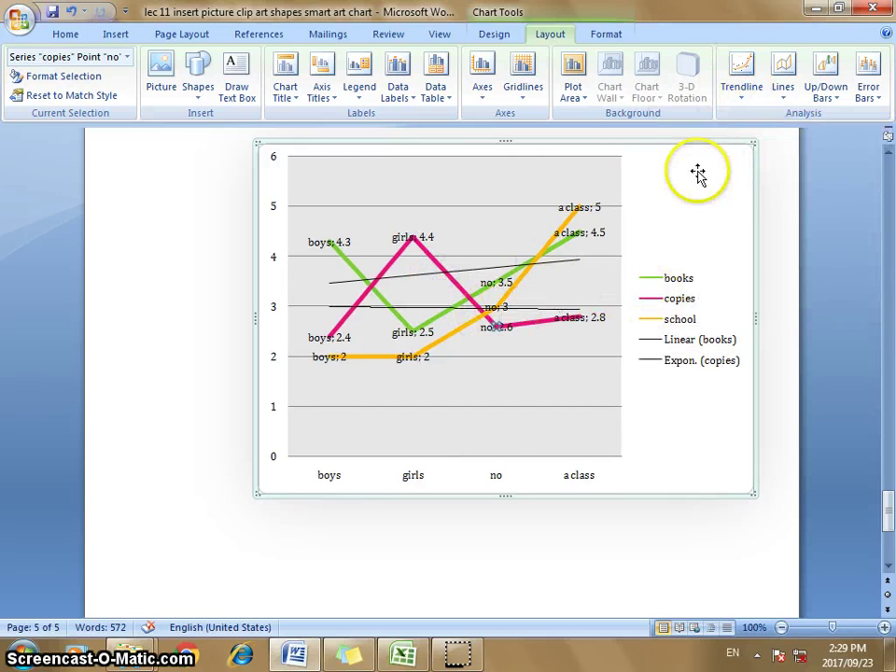
key(ctrl+Home)
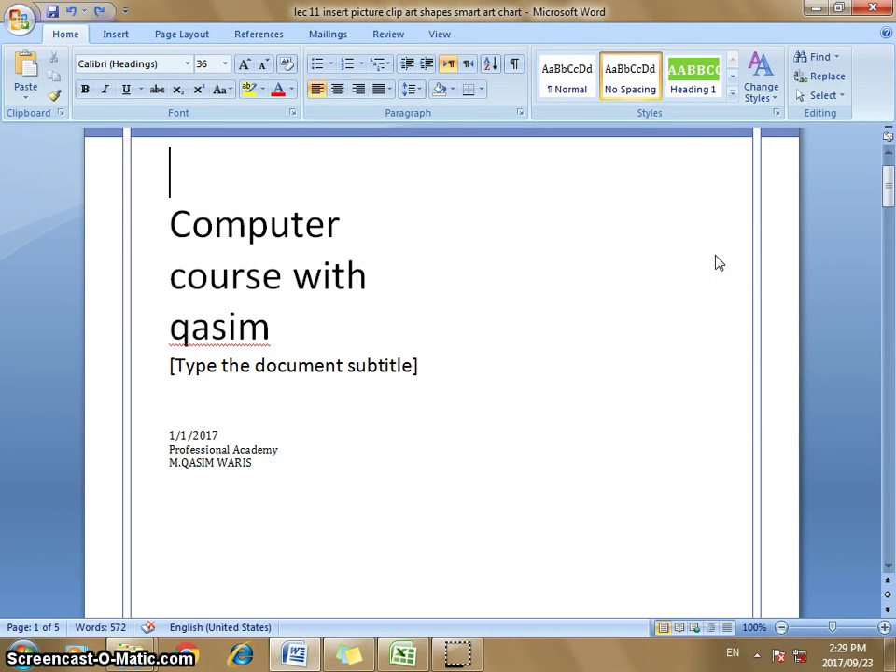
Jump between the document's start and end to locate the books pie chart.
key(ctrl+End)
click(542, 348)
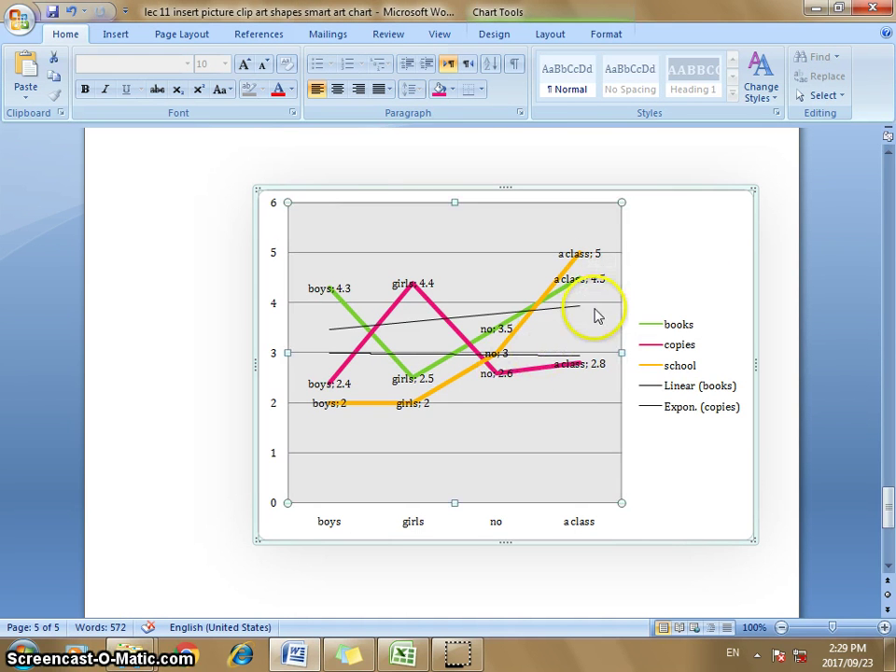
key(ctrl+Home)
scroll(616, 304, down, 3)
scroll(616, 308, down, 2)
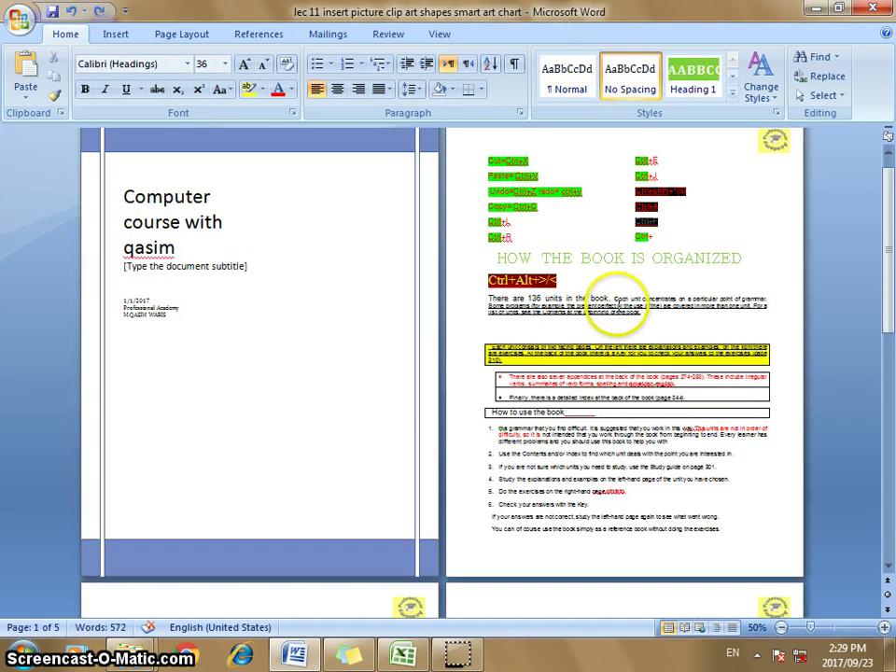
key(ctrl+End)
Select the pie chart and its books series, then bring up Chart Tools Design.
click(319, 511)
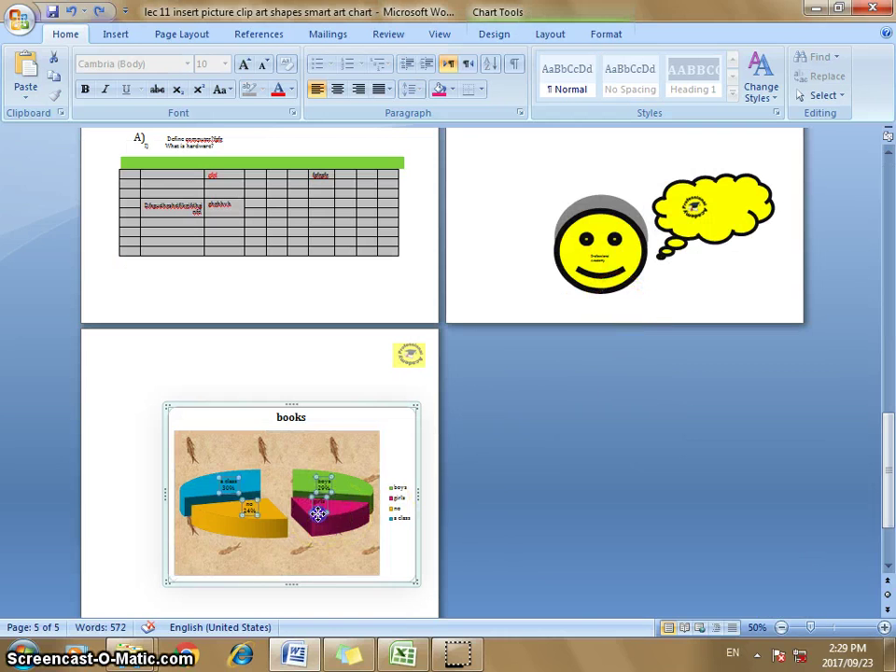
scroll(357, 467, up, 3)
click(454, 365)
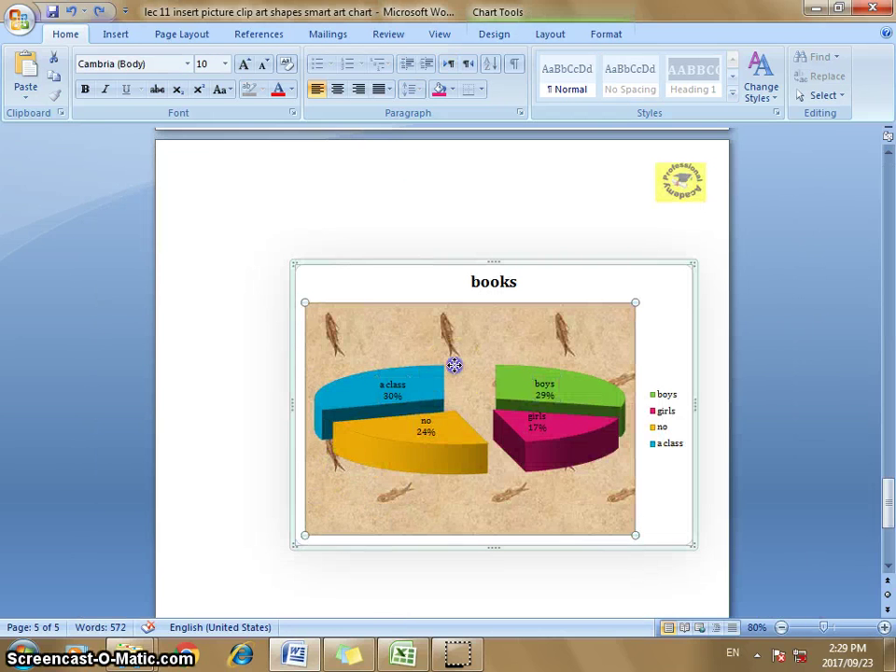
click(612, 33)
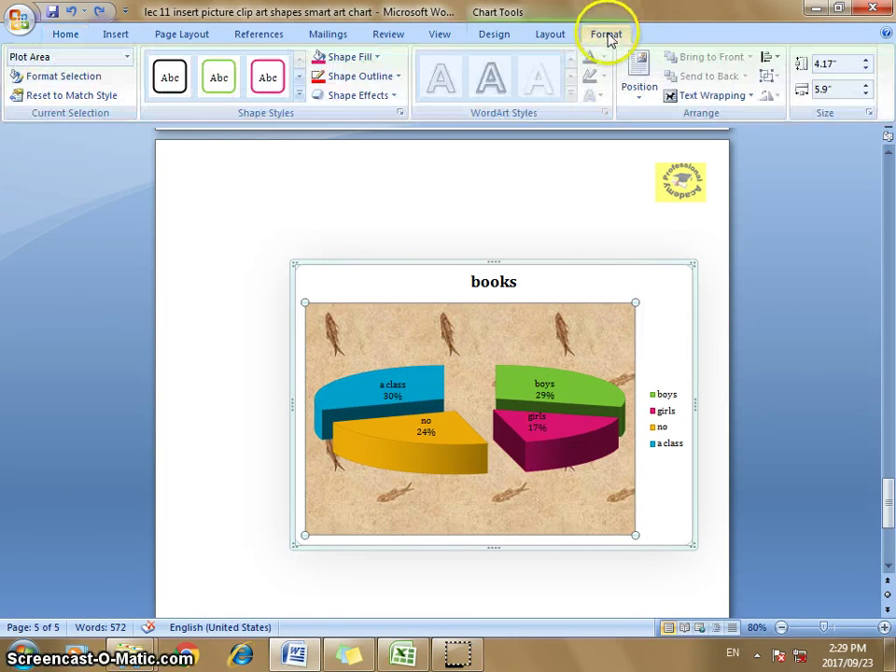
click(549, 38)
click(614, 435)
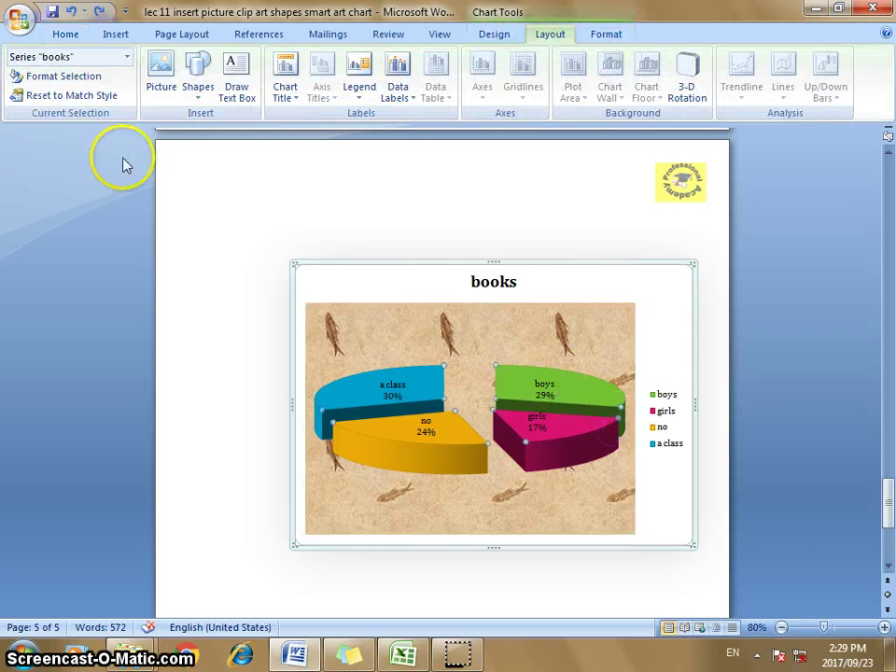
click(66, 56)
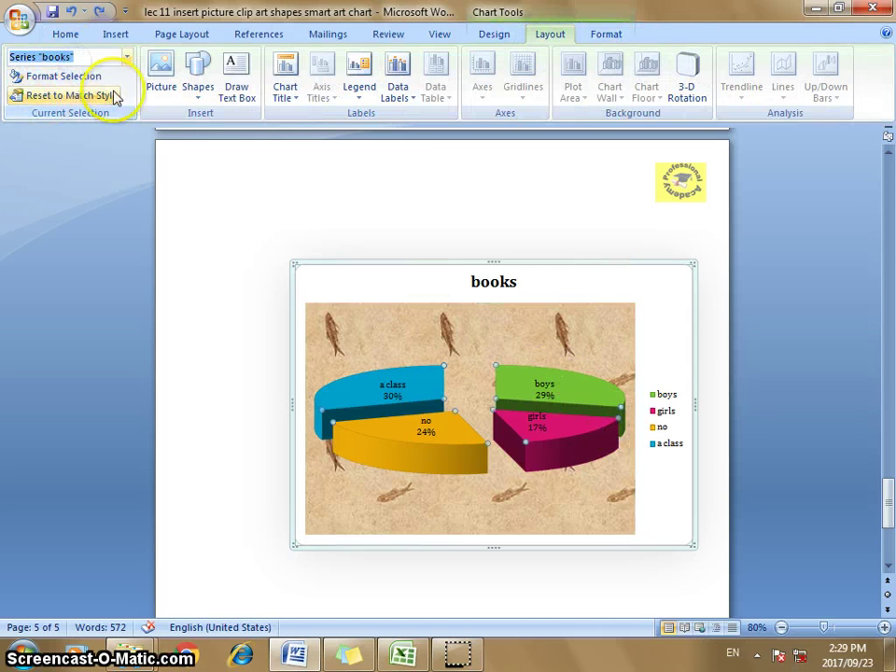
click(495, 34)
Convert the books pie chart into a basic line chart.
click(28, 93)
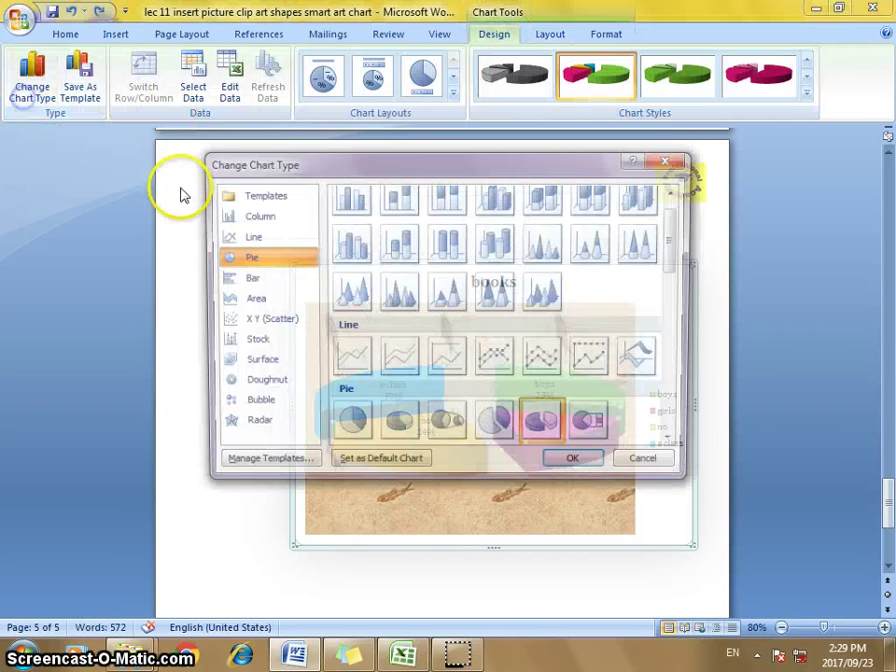
click(353, 362)
click(576, 465)
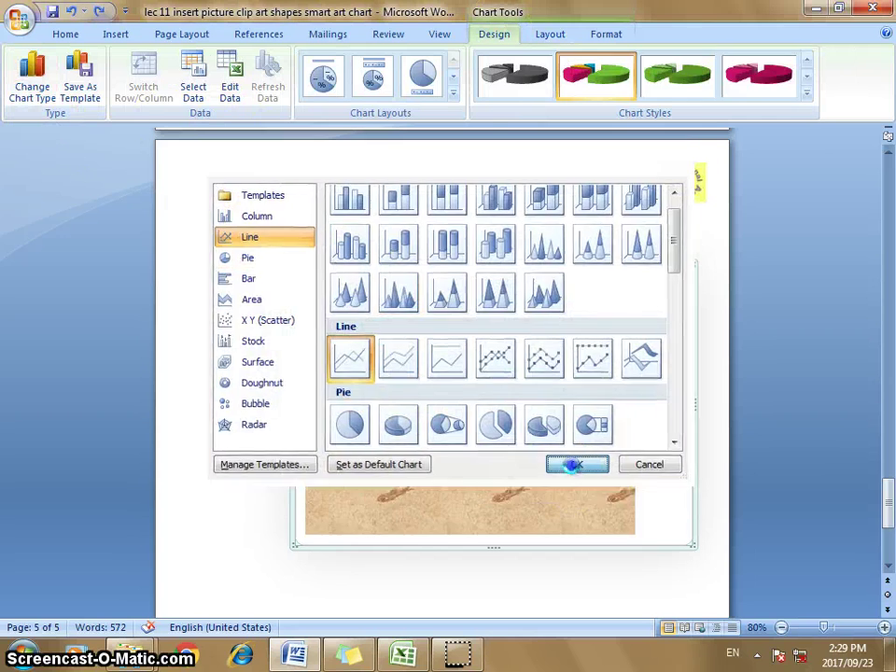
click(326, 466)
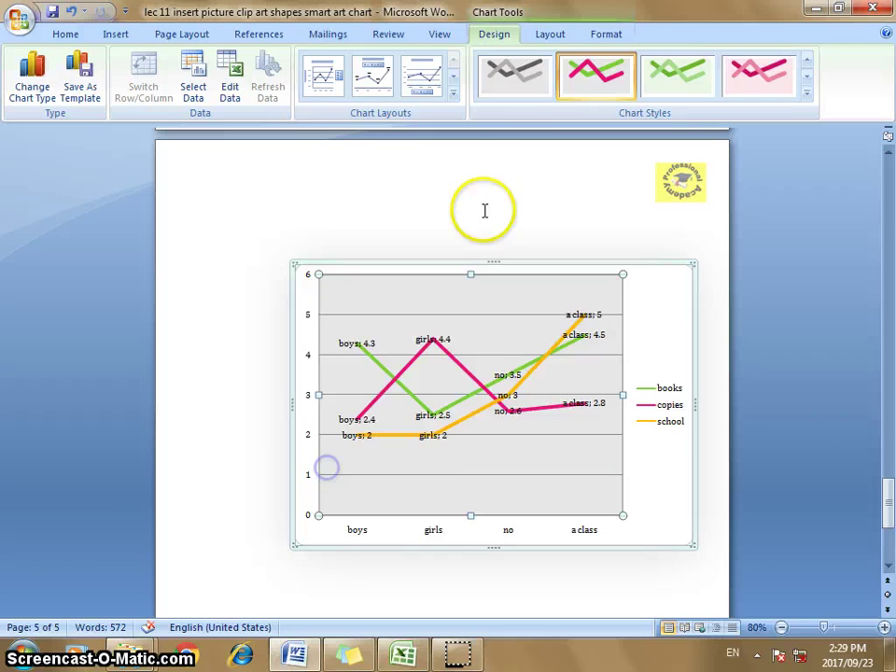
Add up/down bars to the line chart, then scroll back and reselect the chart.
click(538, 34)
click(784, 92)
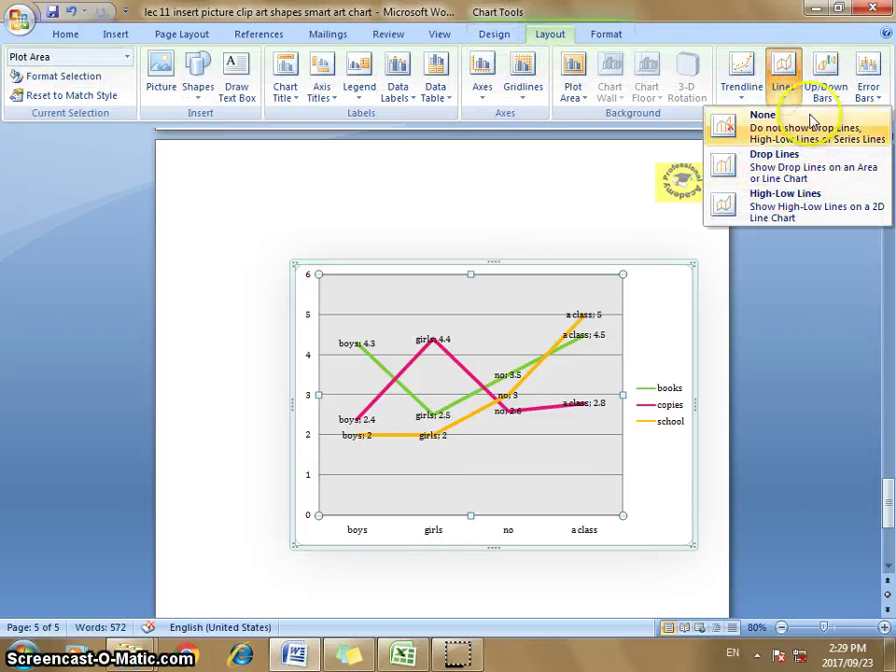
click(822, 93)
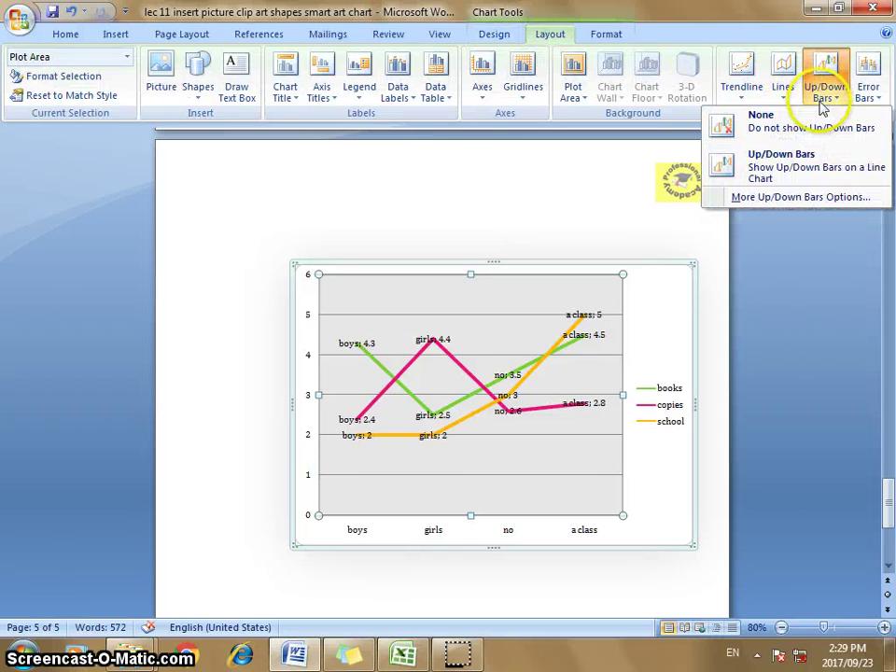
click(766, 172)
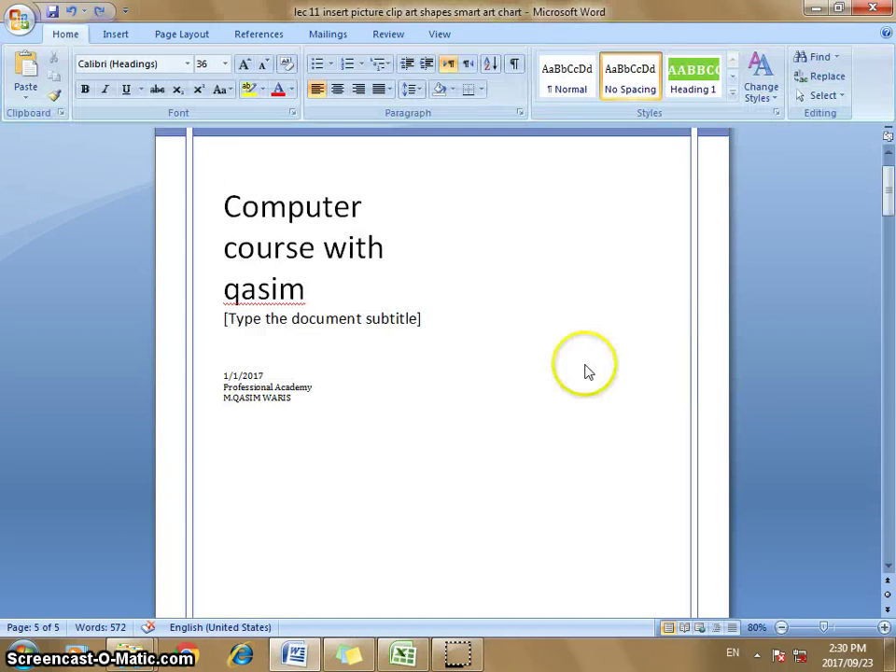
scroll(586, 369, down, 3)
scroll(502, 344, down, 8)
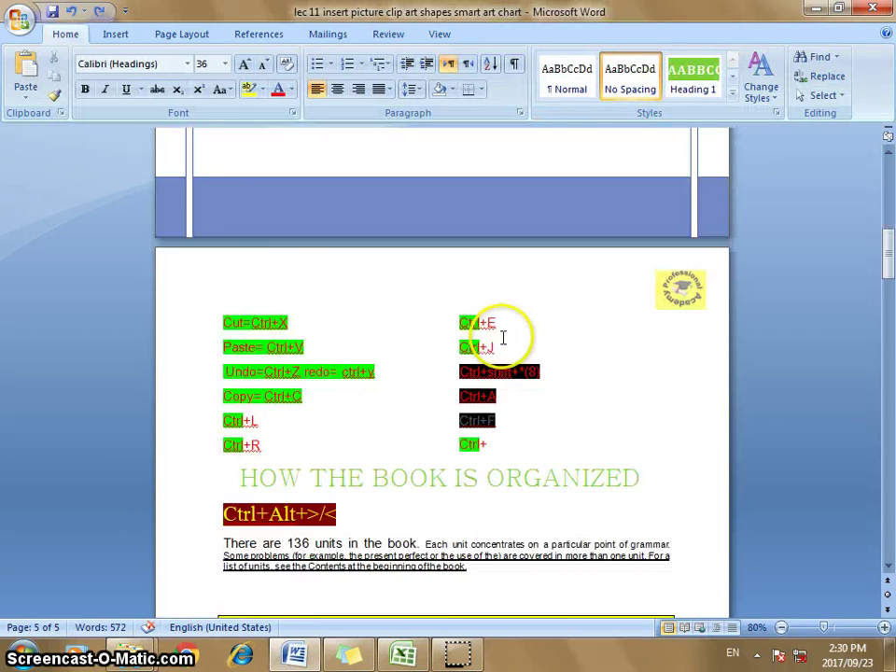
drag(888, 245, 834, 523)
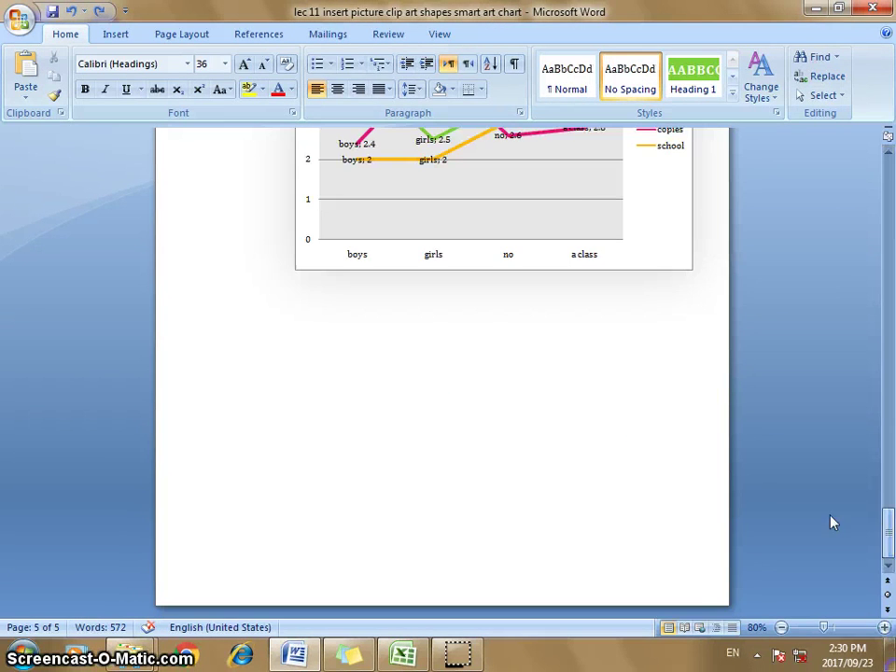
scroll(516, 356, up, 2)
click(516, 356)
scroll(516, 353, up, 3)
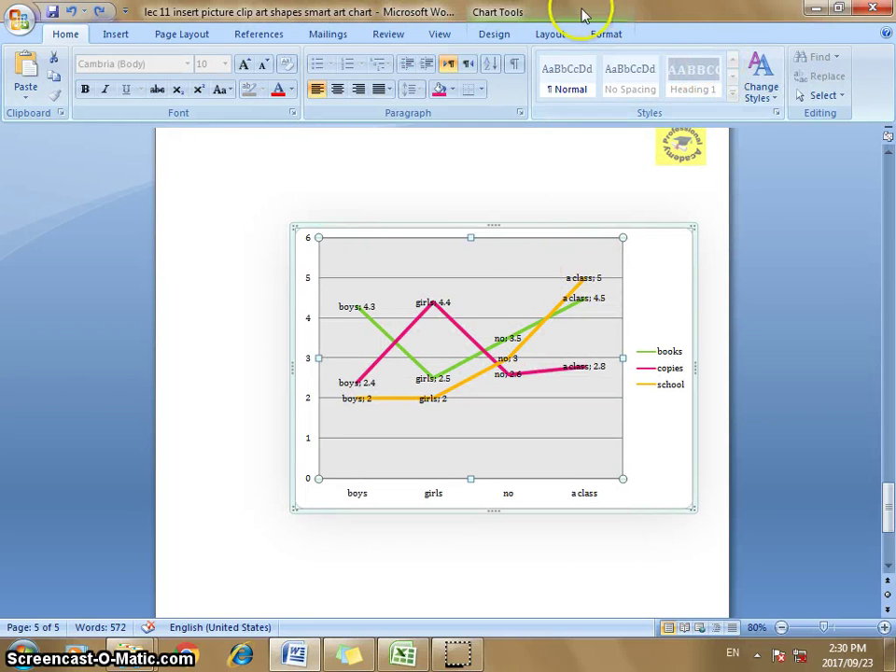
Try Standard Error bars on the line chart, then set Error Bars back to None.
click(531, 35)
click(868, 73)
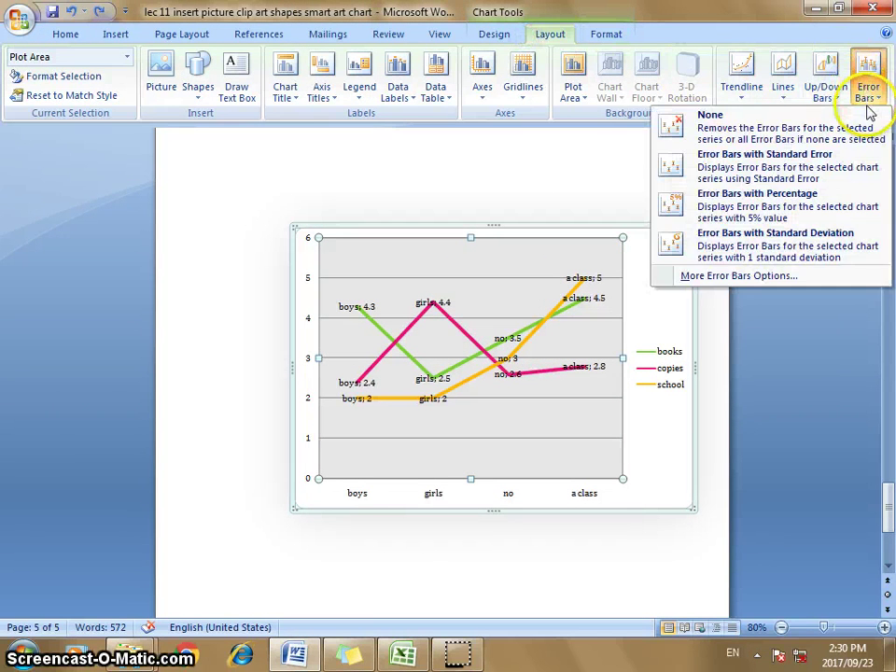
click(767, 166)
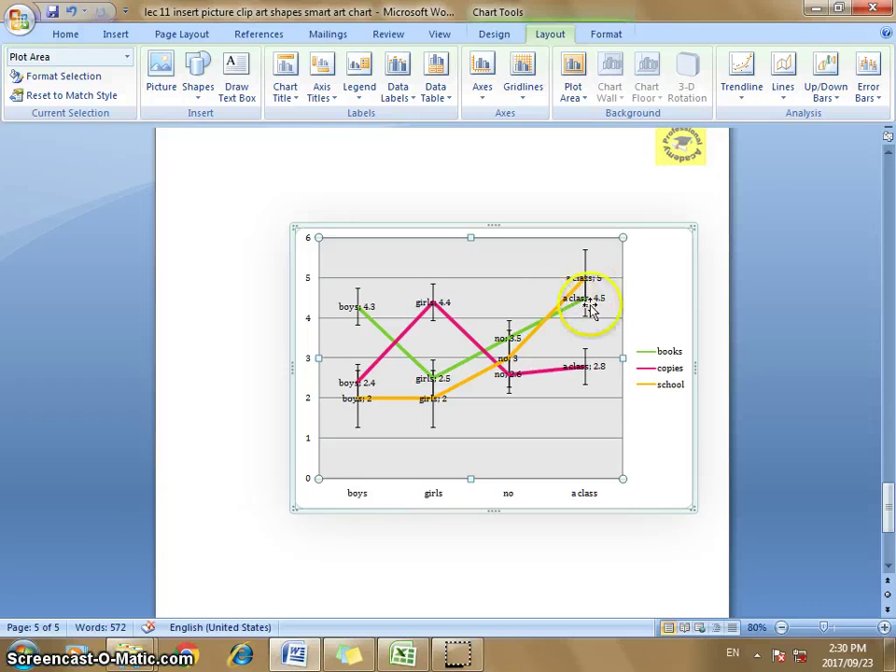
click(871, 87)
click(790, 136)
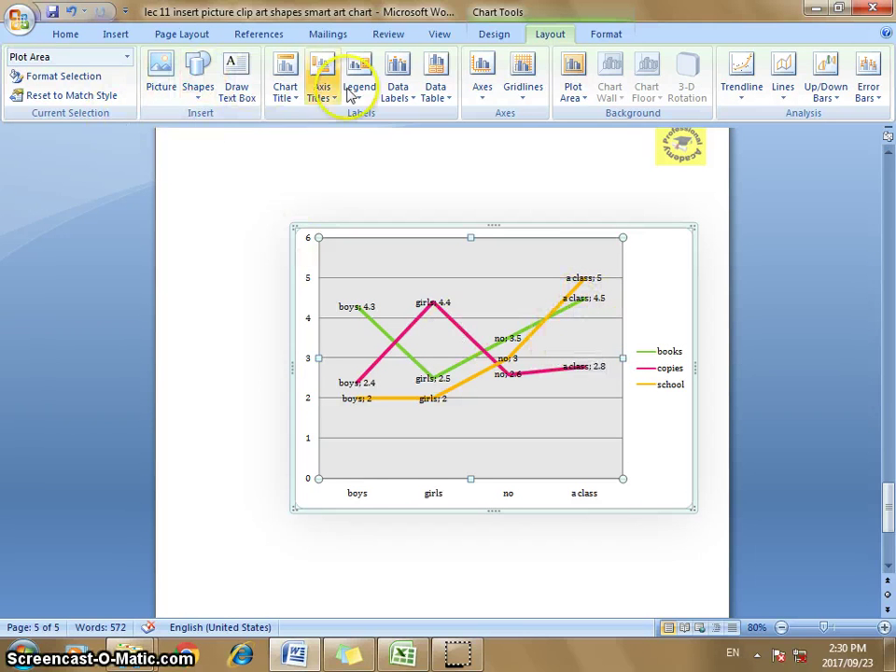
click(602, 36)
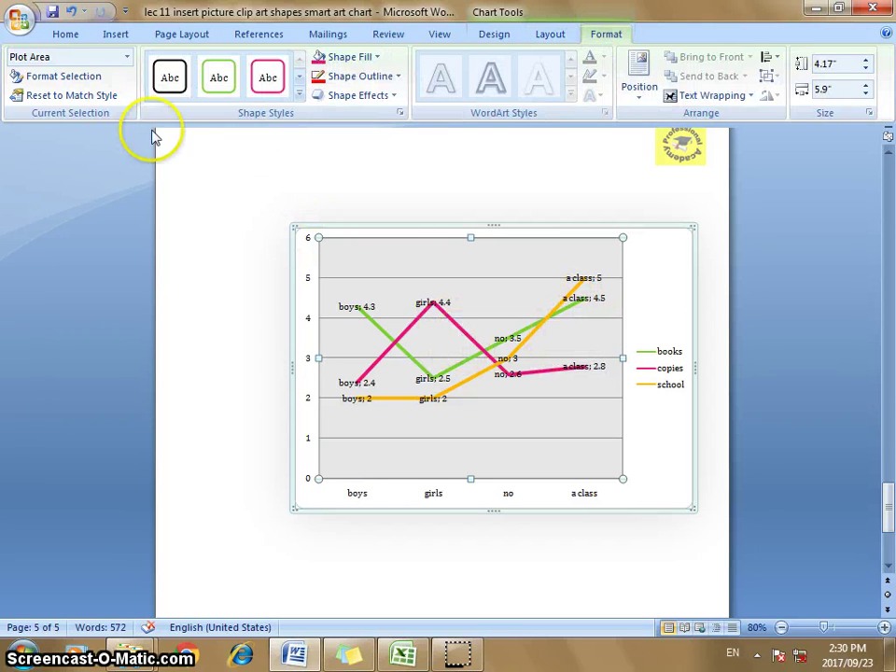
Try several preset shape styles on the plot area: white, magenta and orange.
click(170, 77)
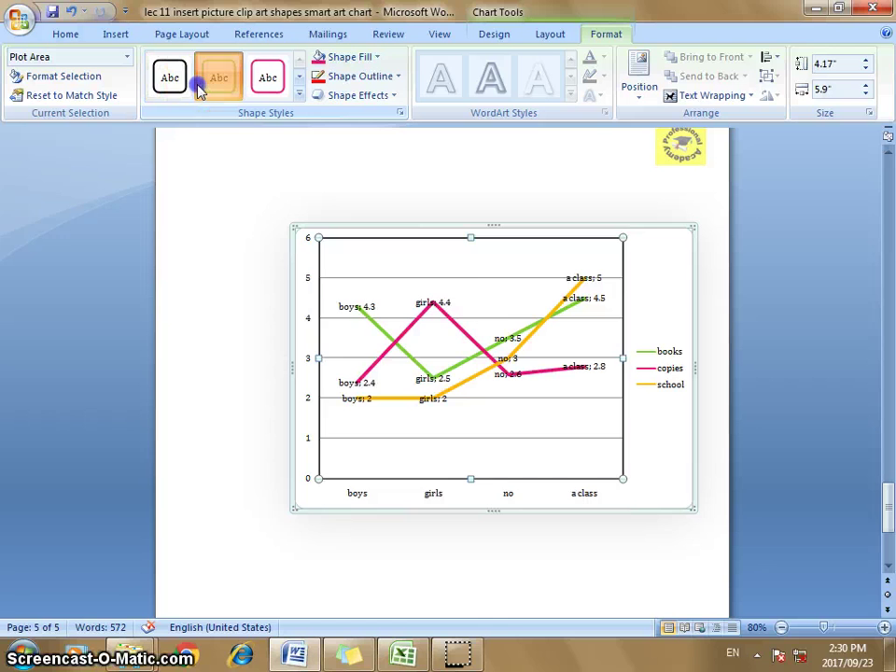
click(268, 78)
click(299, 94)
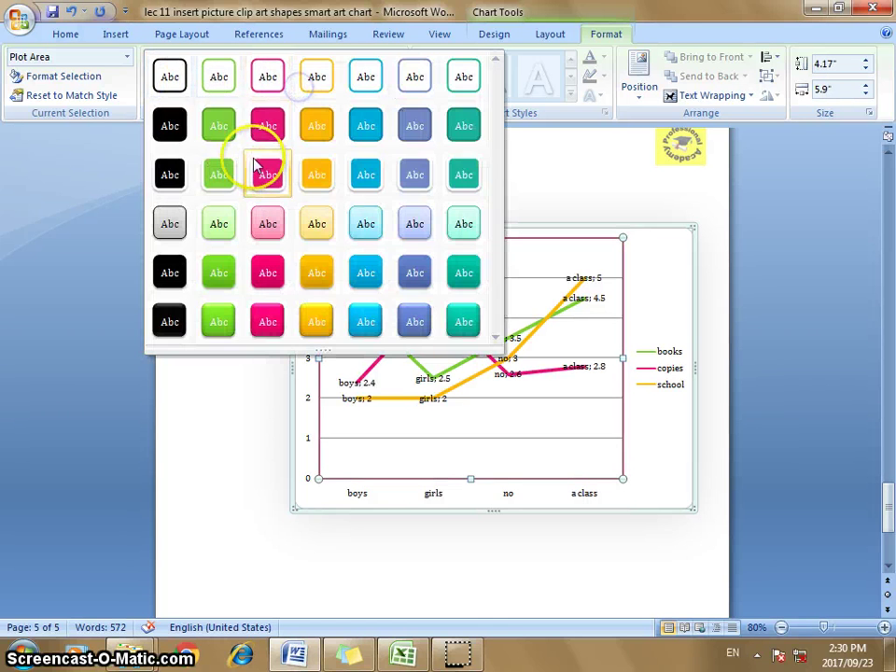
click(264, 166)
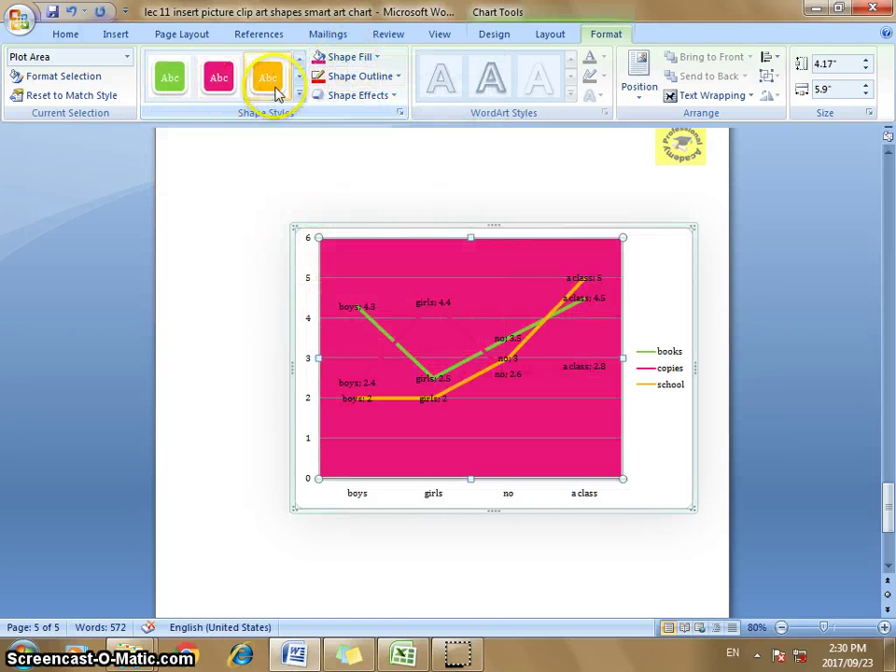
click(268, 84)
Fill the plot area yellow and give it a dark outline.
click(345, 57)
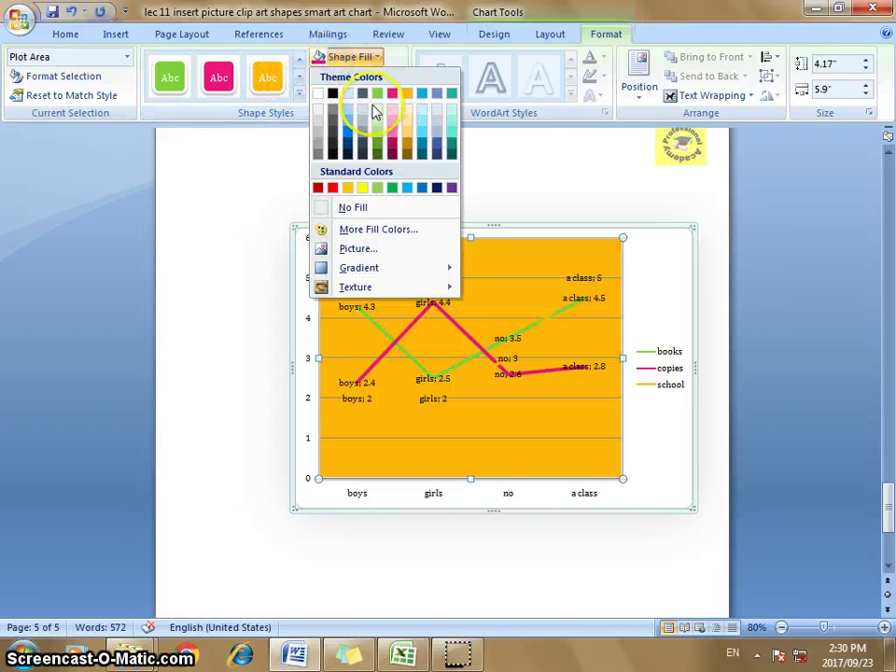
click(392, 153)
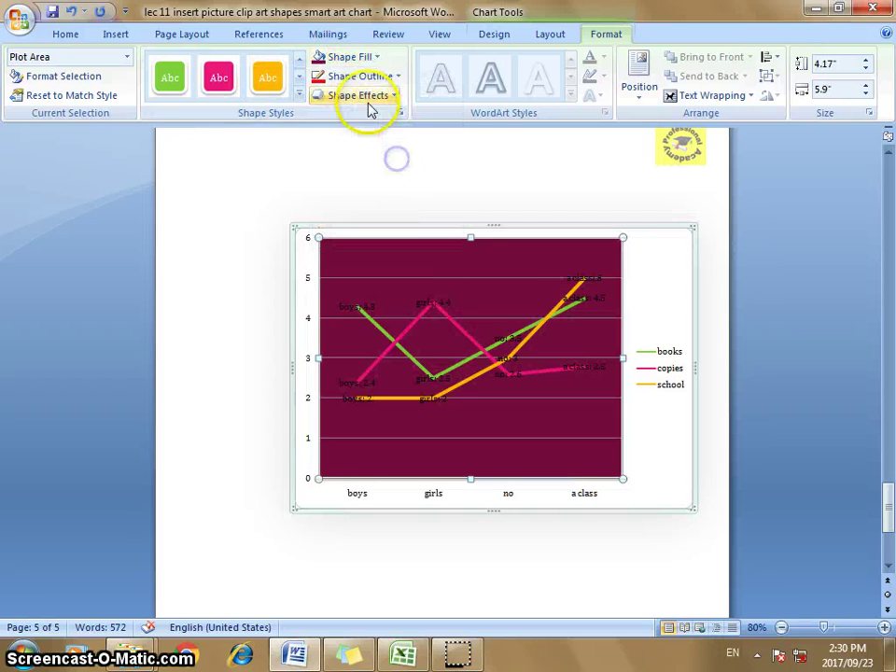
click(350, 57)
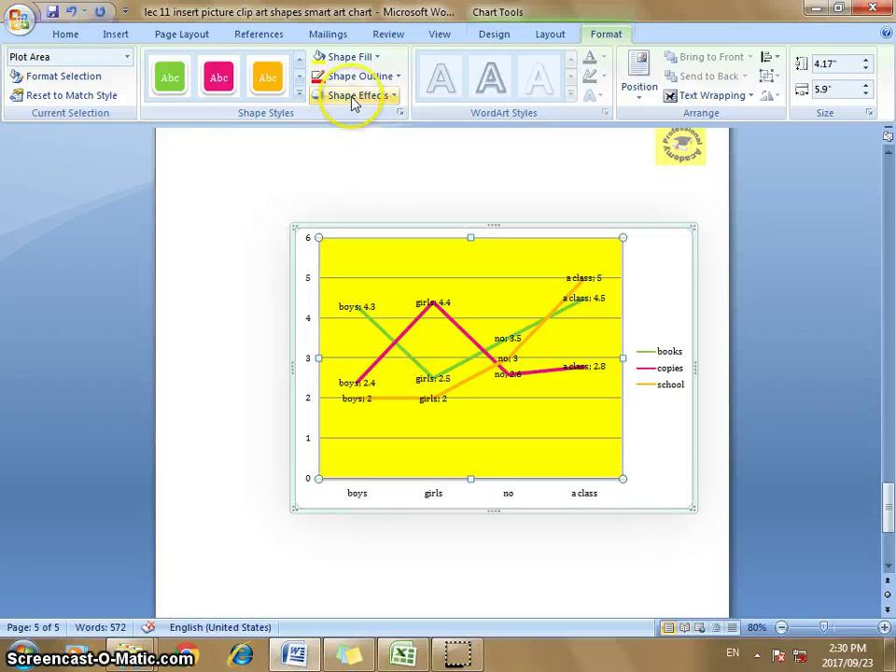
click(363, 76)
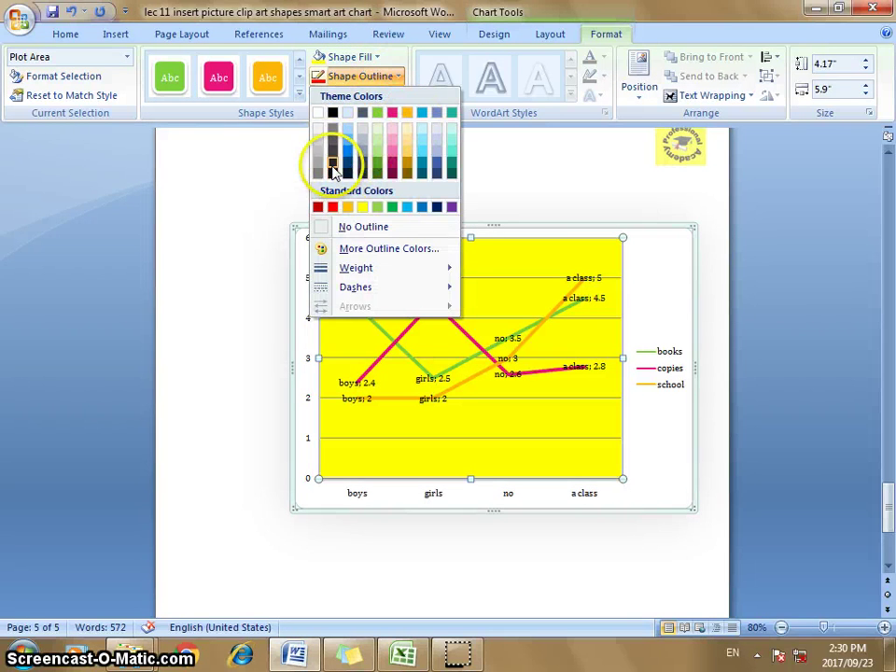
click(335, 168)
click(364, 96)
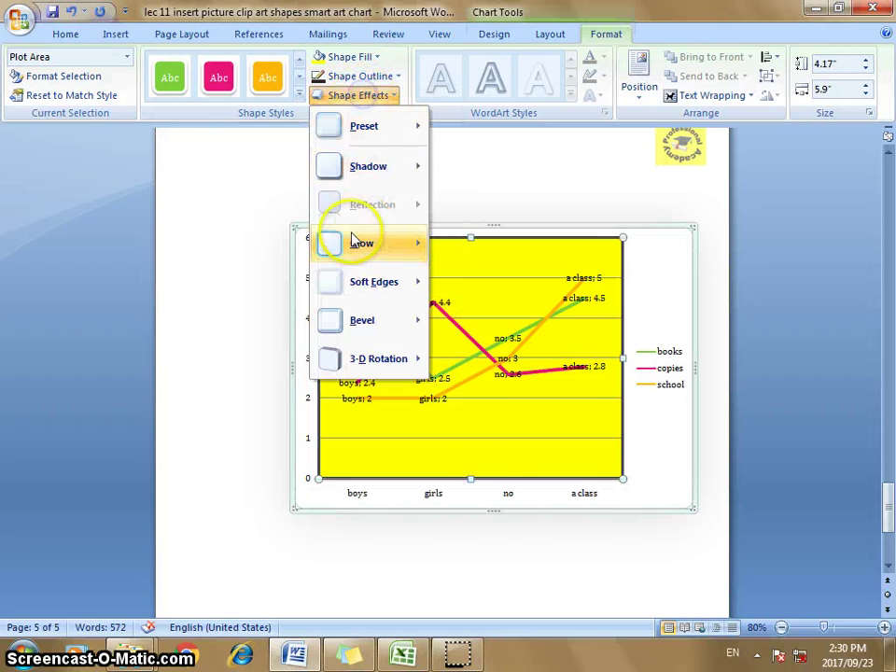
mouse_move(368, 166)
click(509, 454)
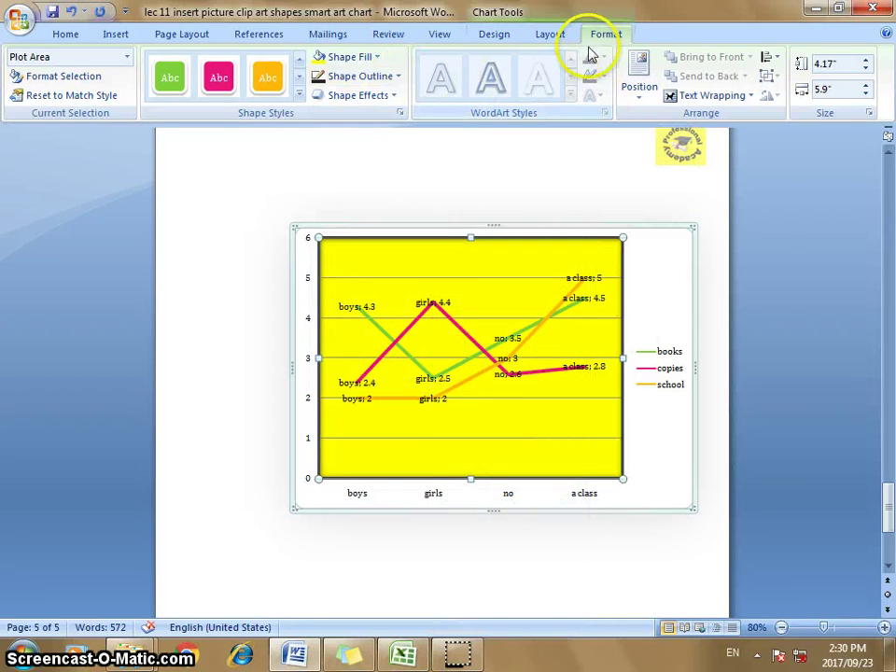
click(630, 86)
Position the chart top-centre with text wrapping.
click(676, 220)
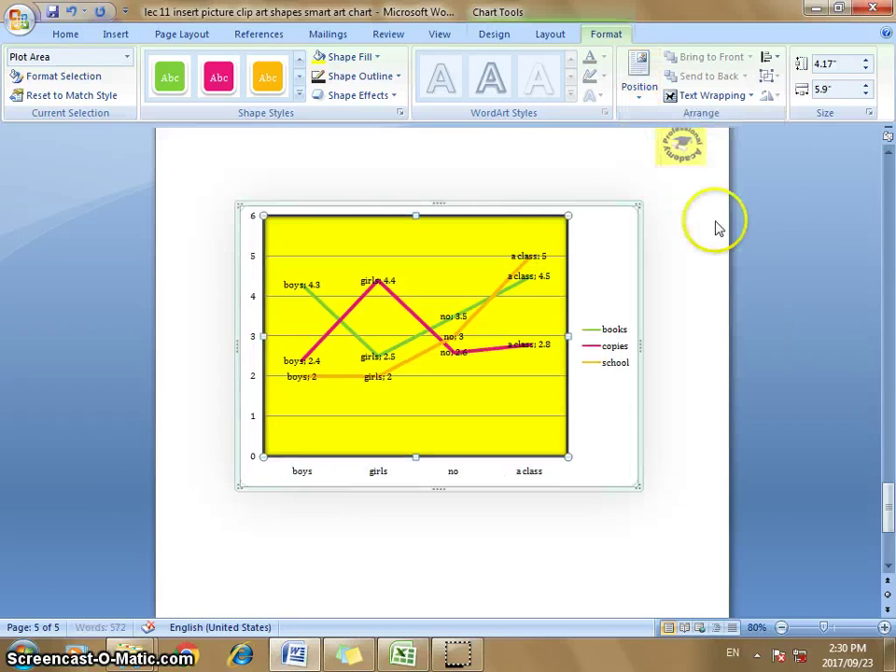
click(771, 60)
click(769, 58)
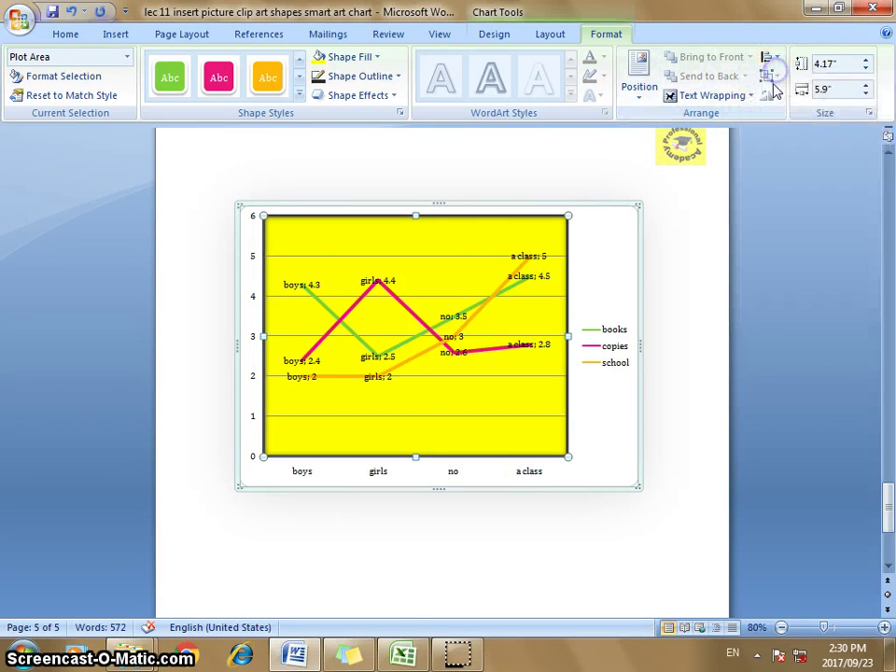
Set the chart's height to 4.5 inches and width to 5 inches.
click(867, 62)
click(867, 62)
click(868, 61)
click(867, 62)
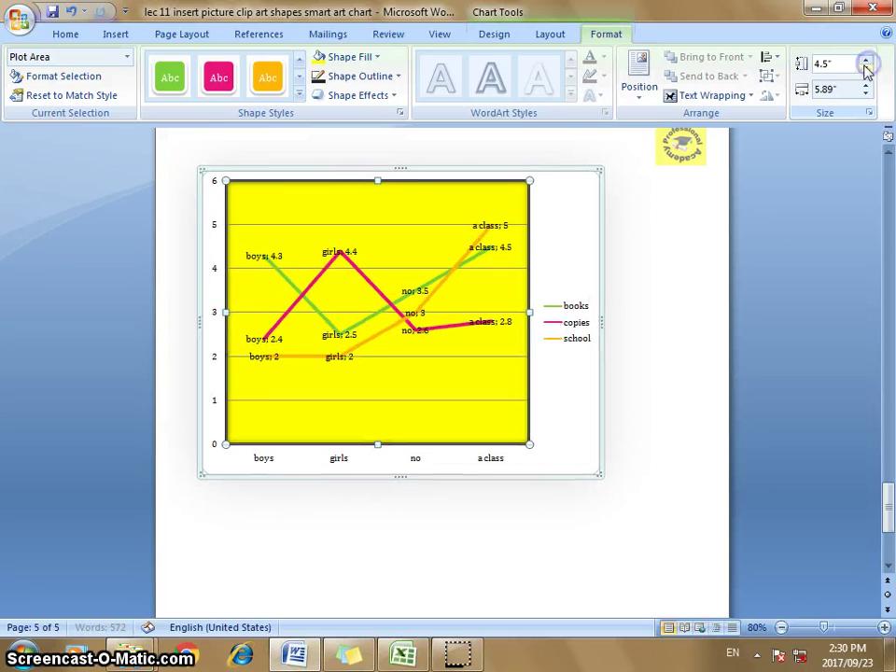
click(866, 94)
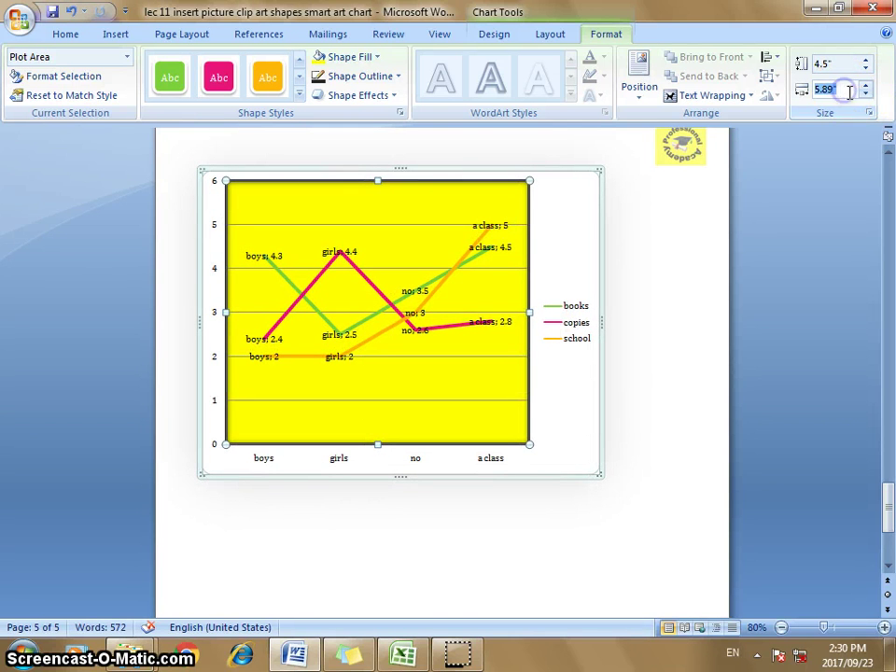
click(866, 93)
click(867, 94)
click(866, 93)
click(867, 93)
click(866, 93)
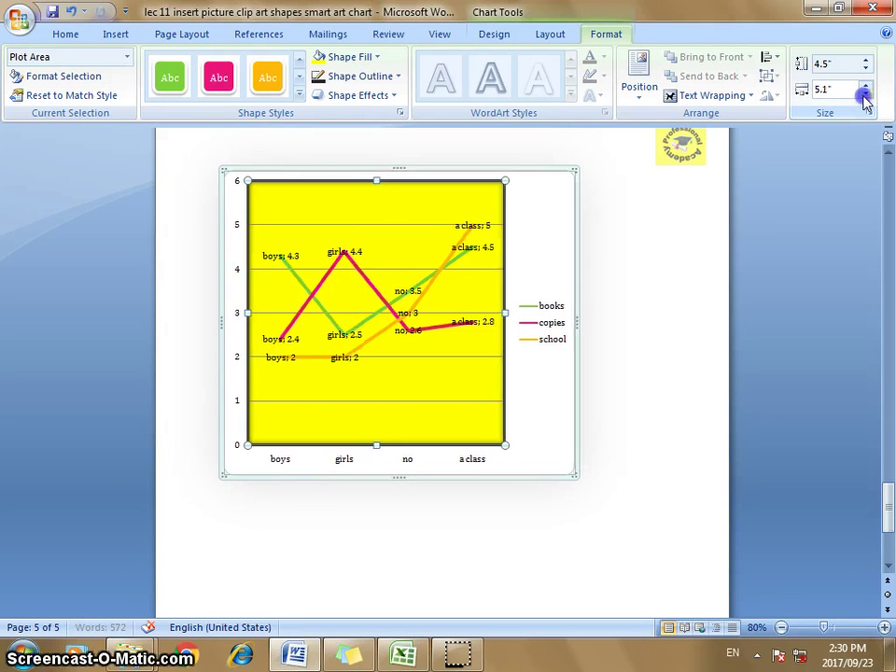
click(866, 93)
click(867, 93)
click(866, 85)
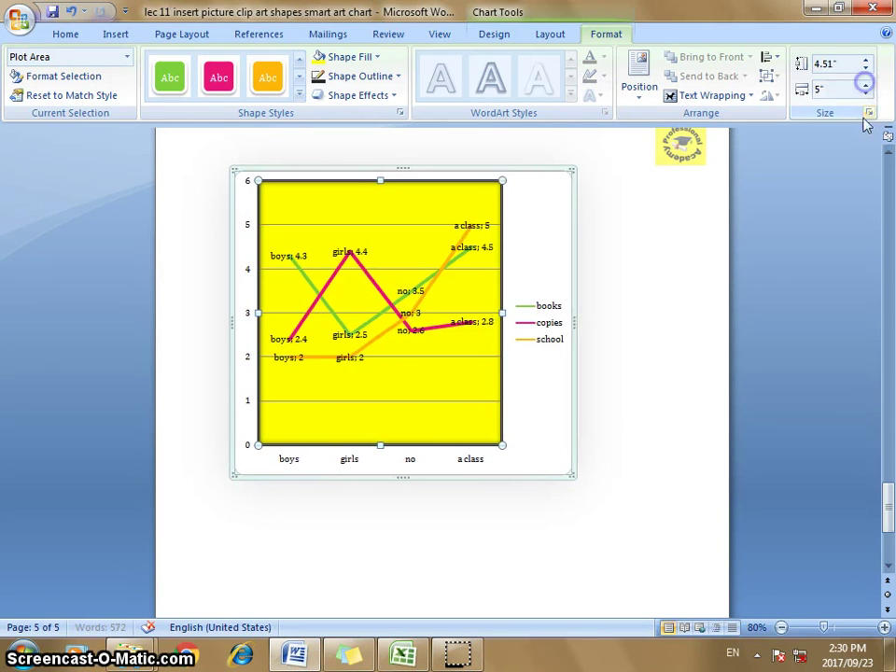
click(867, 70)
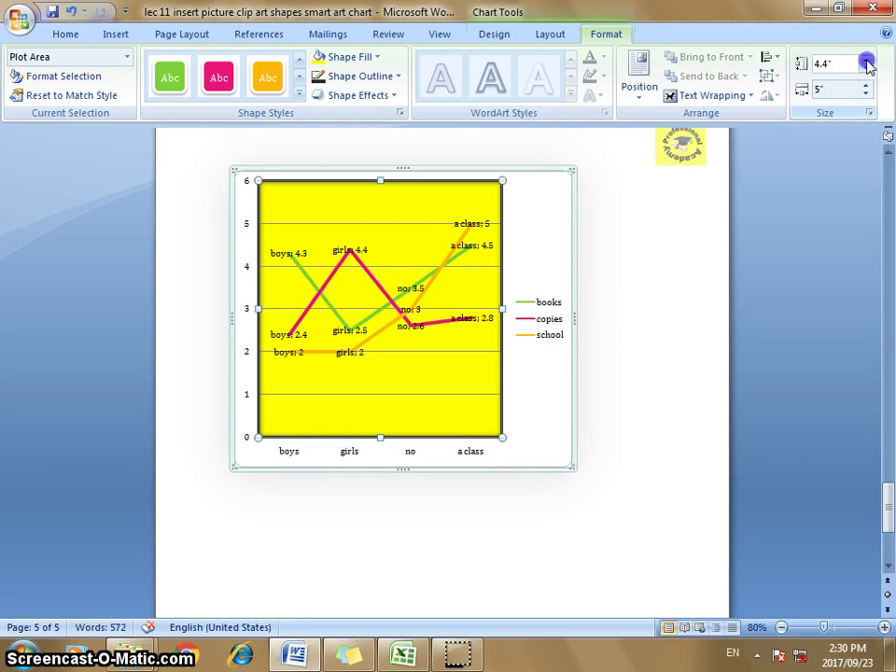
click(867, 60)
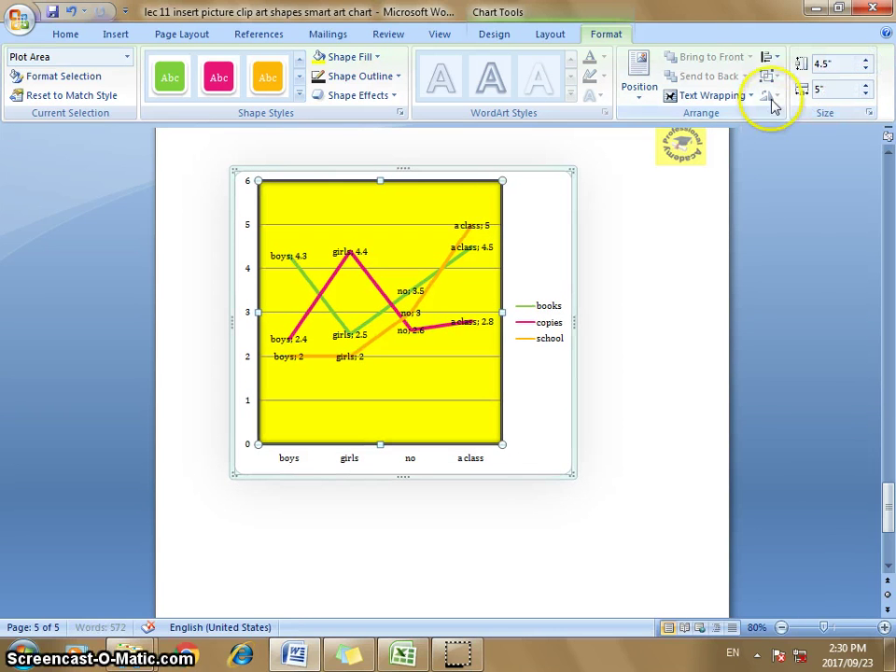
Review the text wrapping options and the chart, then minimize Word to the desktop.
click(711, 95)
click(726, 194)
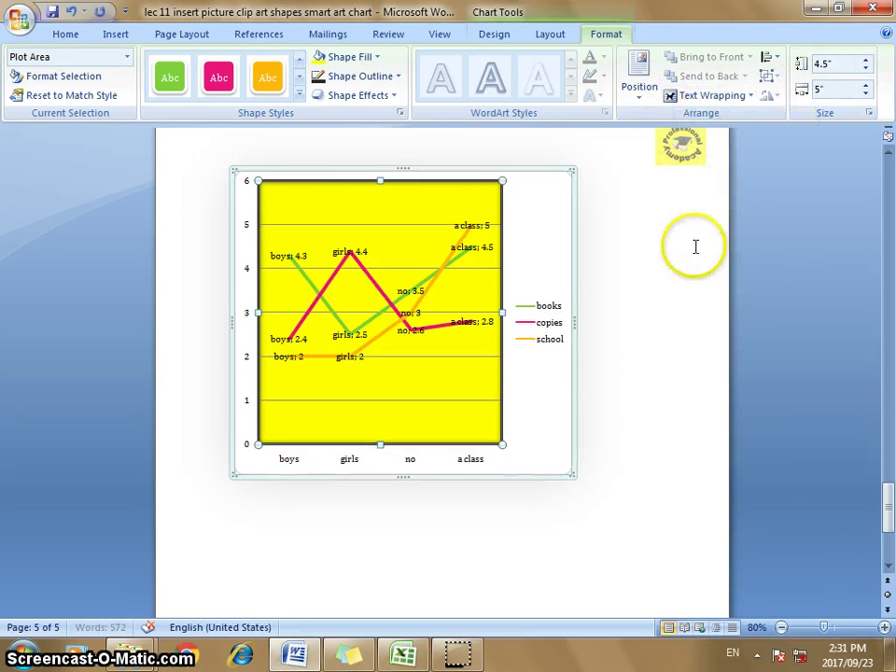
click(566, 329)
scroll(596, 296, up, 3)
scroll(596, 296, up, 8)
scroll(596, 296, down, 3)
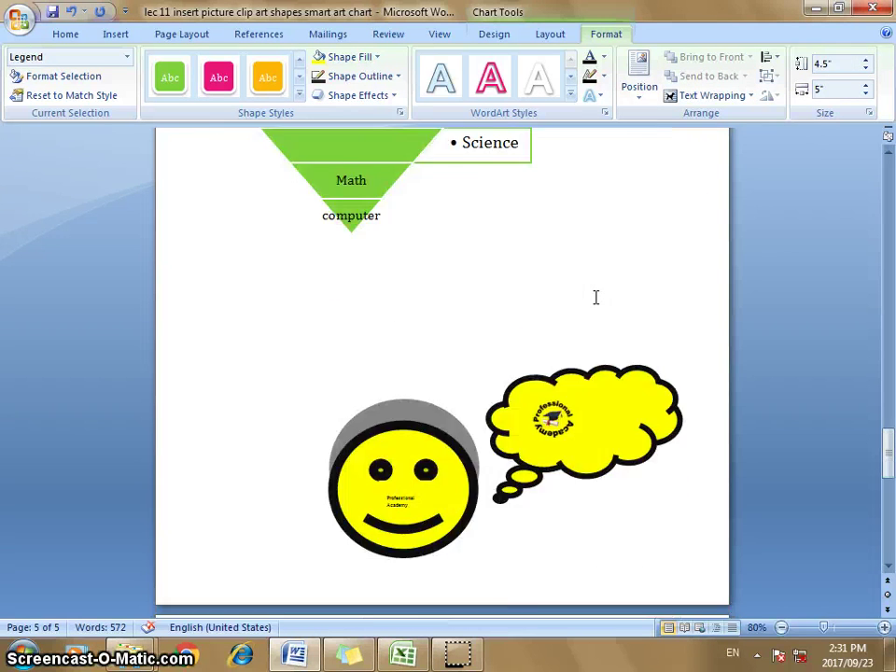
scroll(592, 296, down, 9)
scroll(592, 323, down, 6)
scroll(592, 322, down, 2)
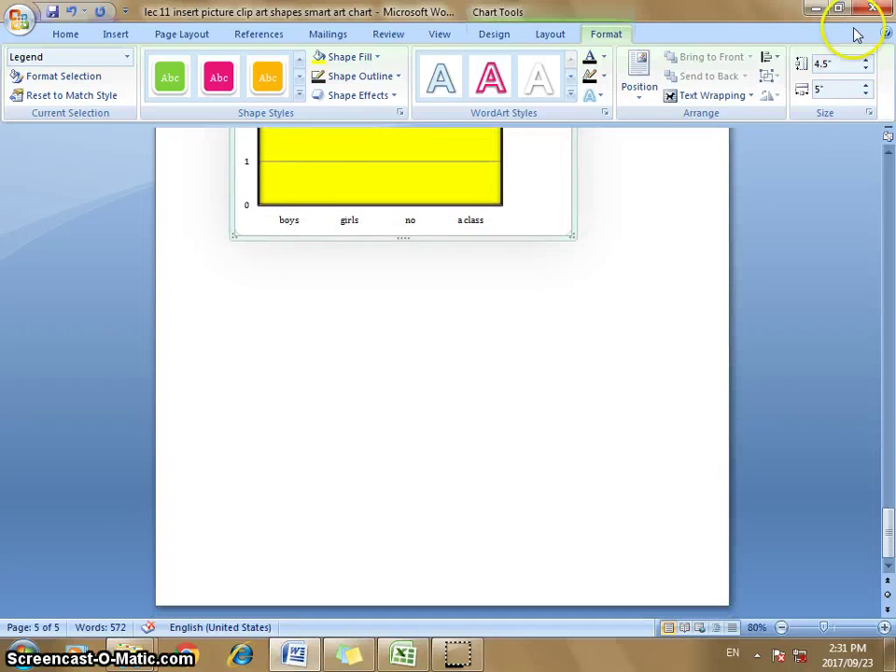
click(816, 8)
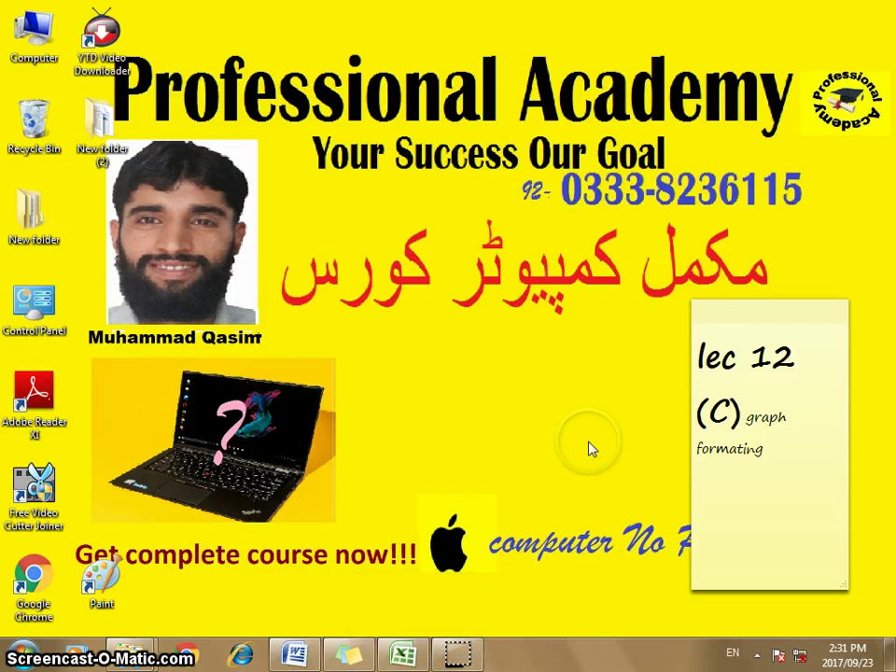
right_click(538, 203)
click(615, 258)
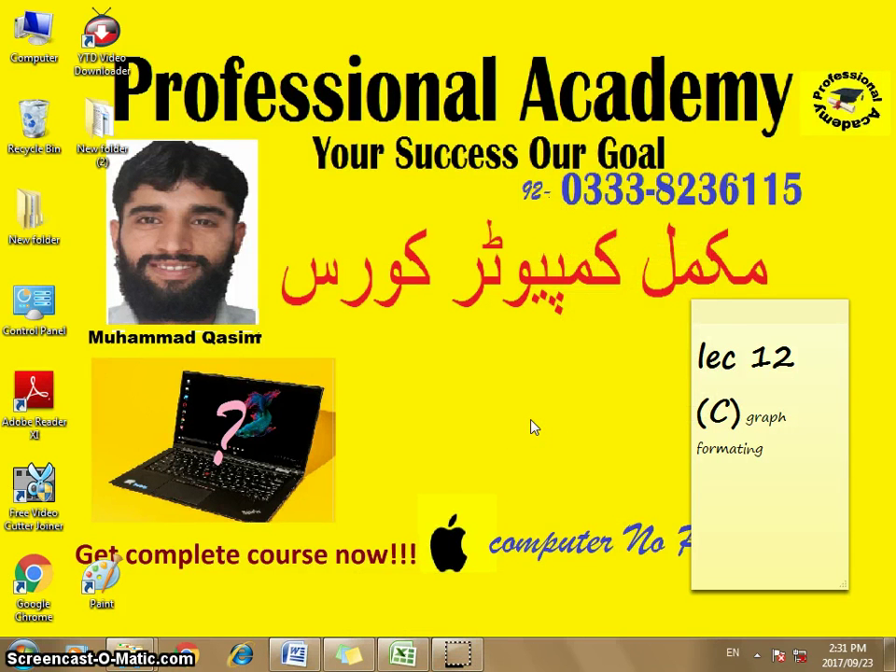